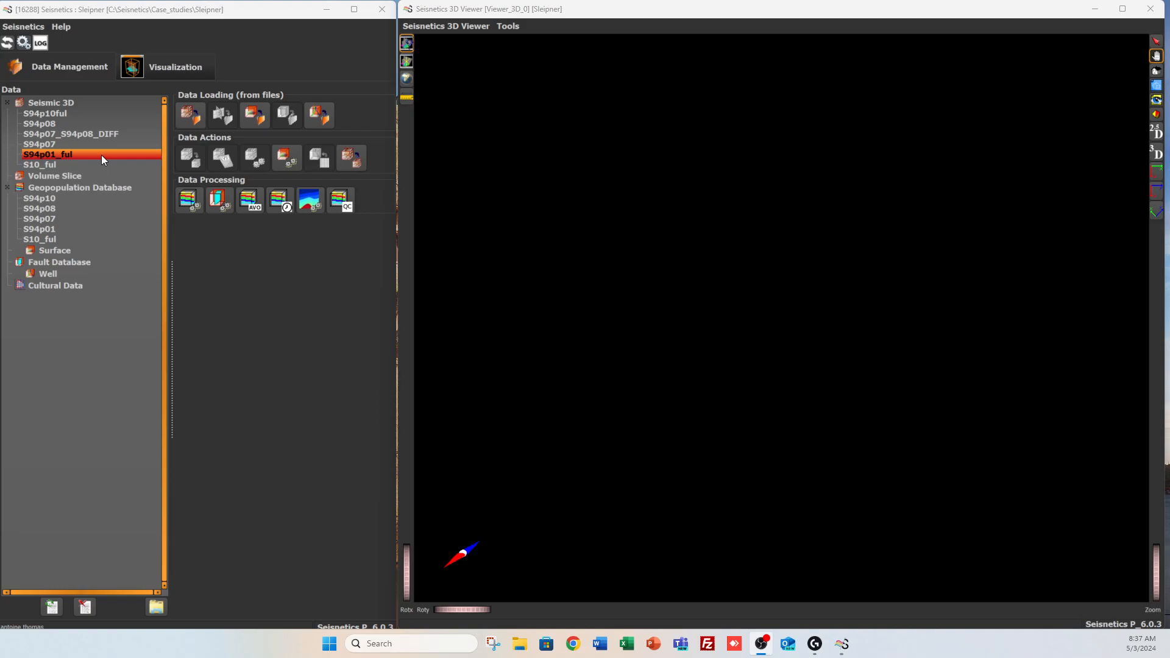
pyautogui.click(103, 146)
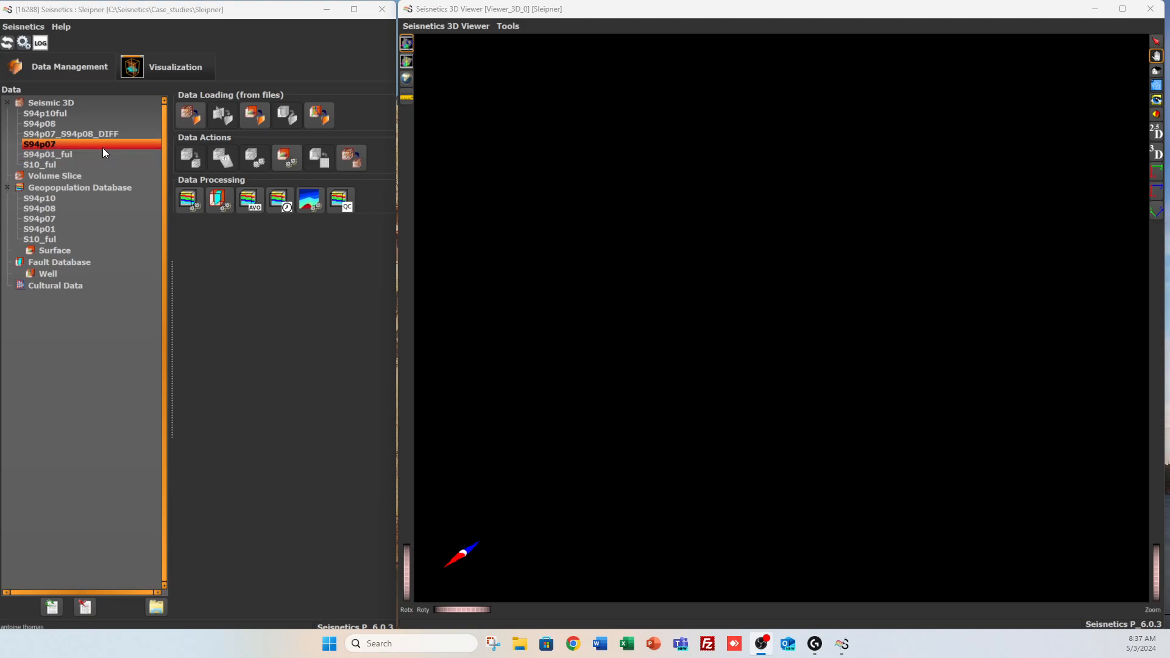
pyautogui.click(101, 133)
pyautogui.click(103, 123)
pyautogui.click(103, 115)
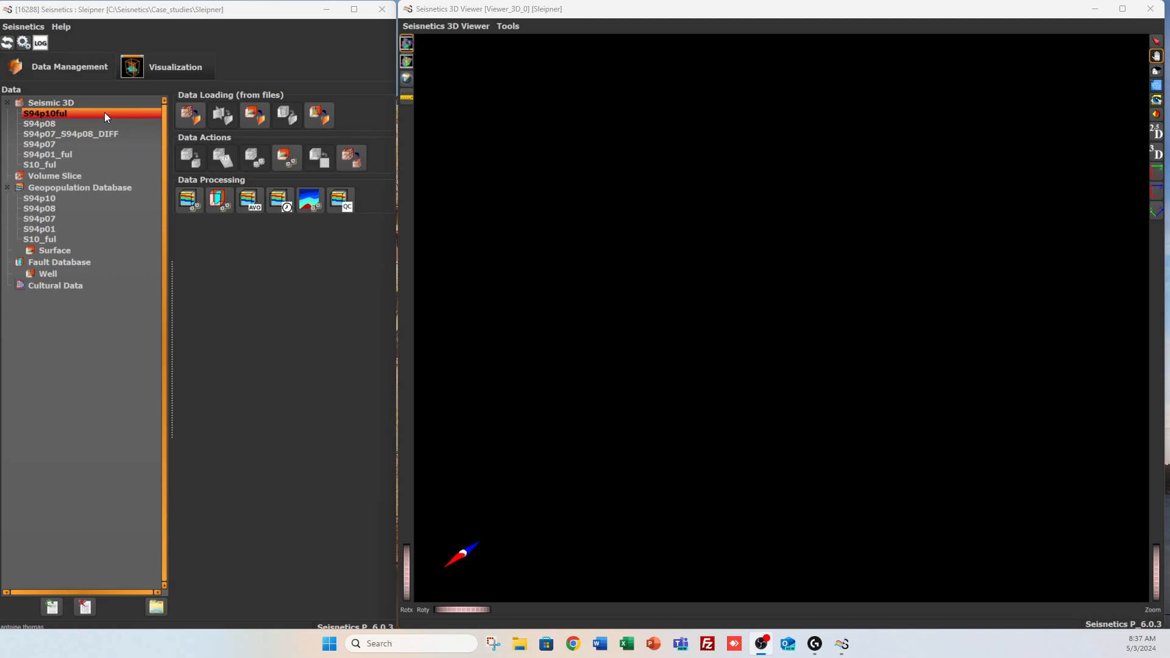
pyautogui.moveTo(104, 112); pyautogui.dragTo(82, 158)
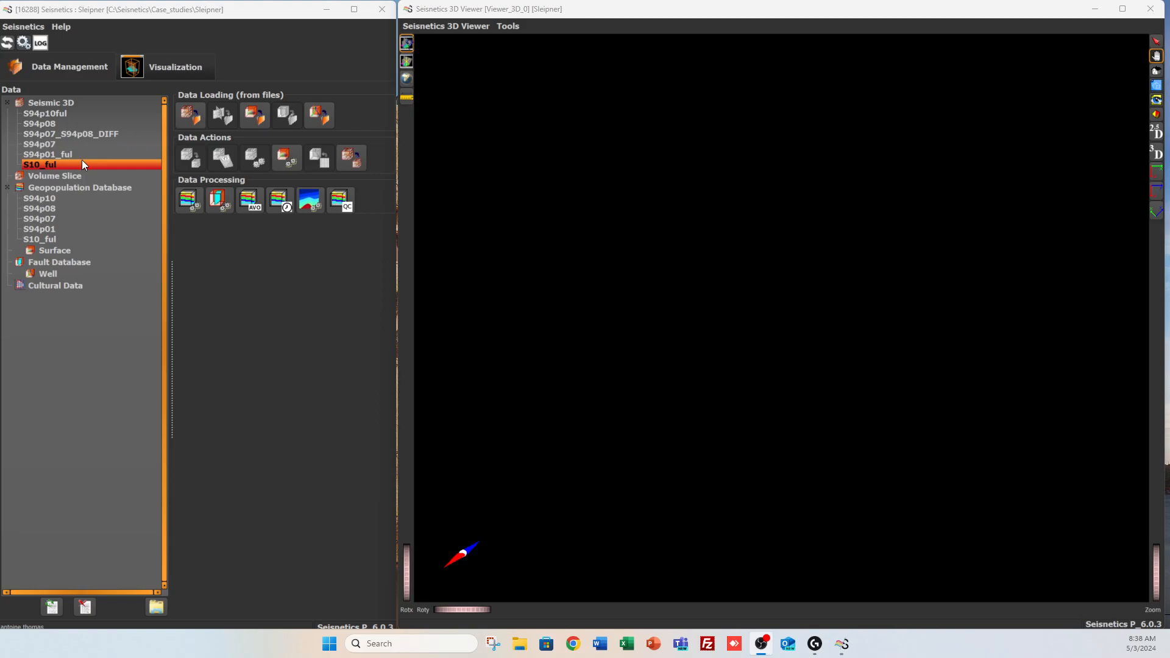
# Display the S94p01_ful seismic volume with its inline slice in the 3D viewer, seen from the inline direction
pyautogui.click(157, 58)
pyautogui.click(90, 160)
pyautogui.click(87, 190)
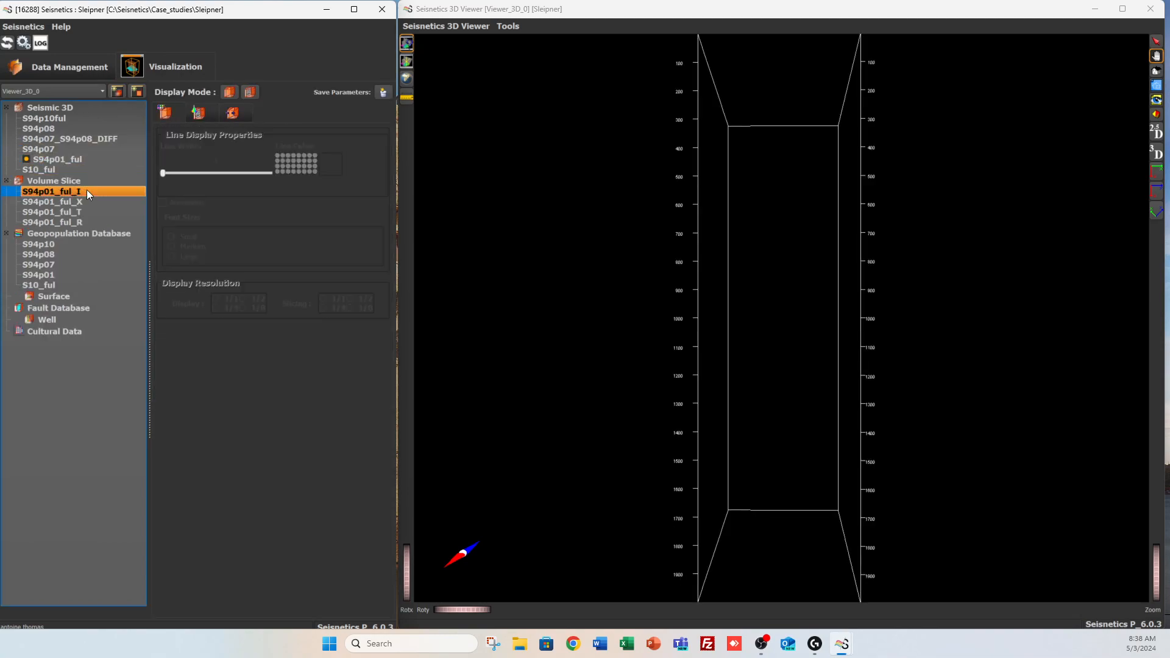
pyautogui.click(1156, 172)
pyautogui.click(1158, 572)
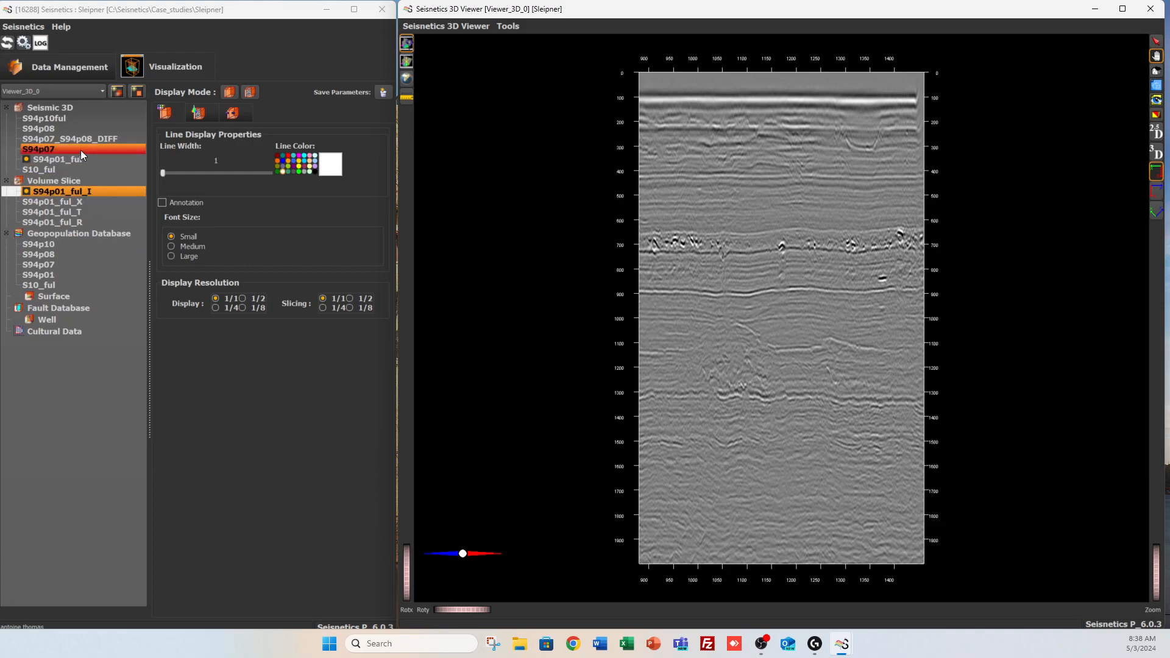
# Add the S94p08 seismic volume and its inline slice to the 3D viewer and move that slice further into the volume
pyautogui.click(82, 130)
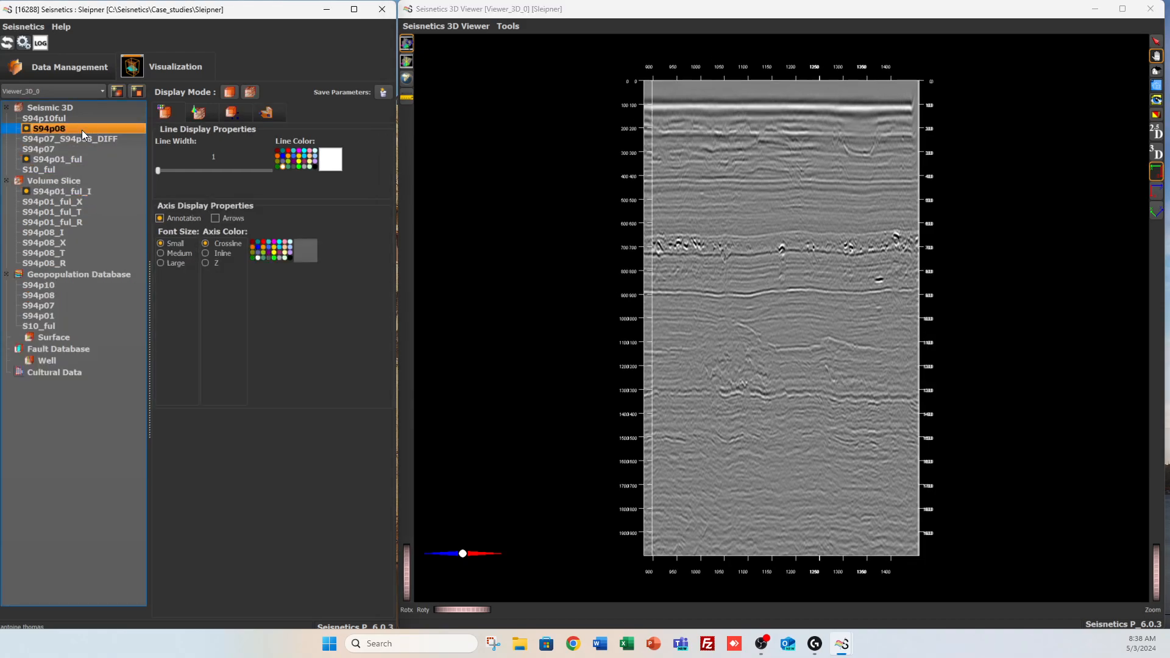
pyautogui.click(72, 231)
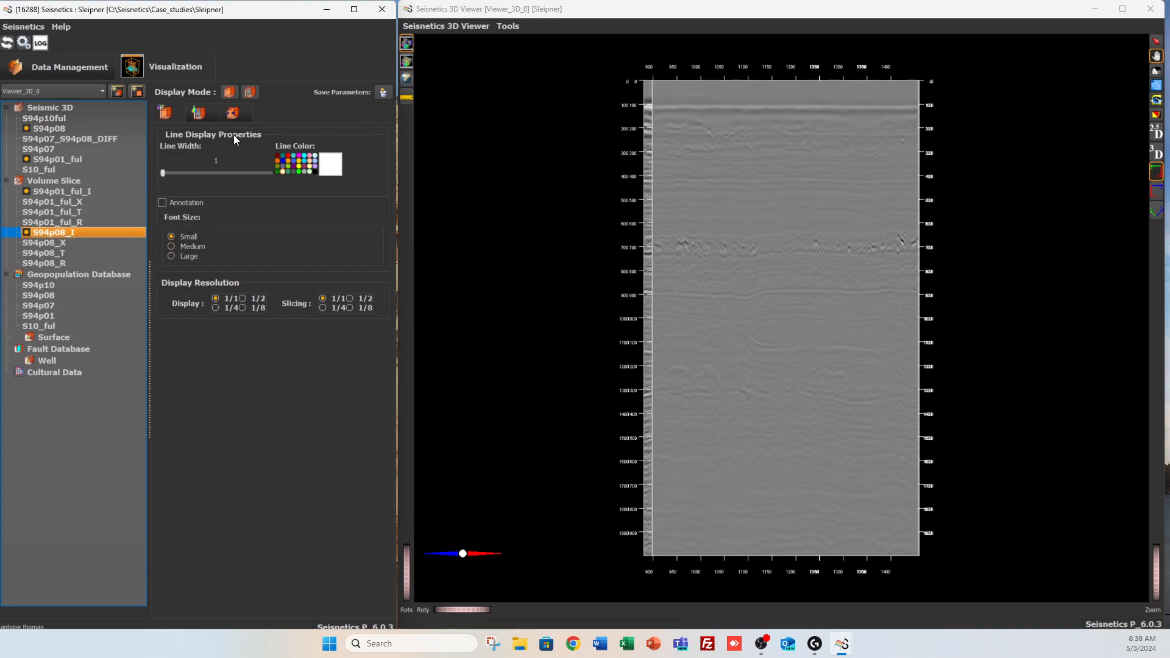
pyautogui.click(231, 116)
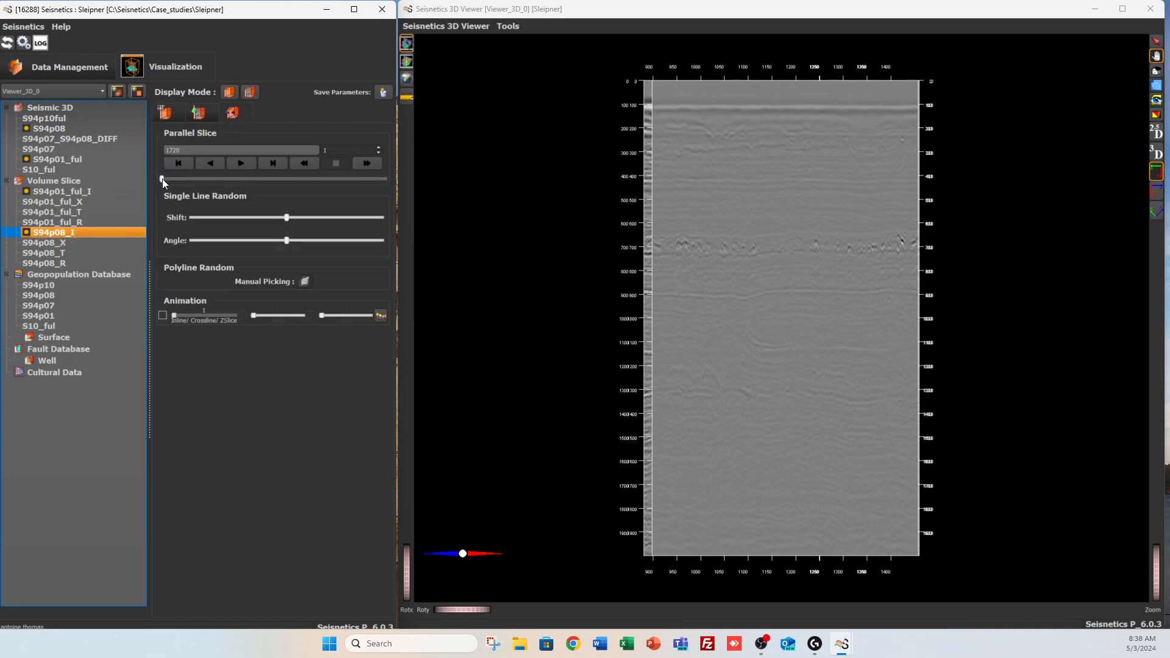
pyautogui.moveTo(164, 178)
pyautogui.mouseDown()
pyautogui.moveTo(199, 181)
pyautogui.moveTo(160, 185)
pyautogui.moveTo(187, 180)
pyautogui.moveTo(178, 185)
pyautogui.mouseUp()
# Move the S94p01_ful inline slice to inline 1721
pyautogui.click(115, 191)
pyautogui.click(224, 119)
pyautogui.click(213, 162)
pyautogui.click(232, 167)
pyautogui.click(235, 167)
pyautogui.click(236, 167)
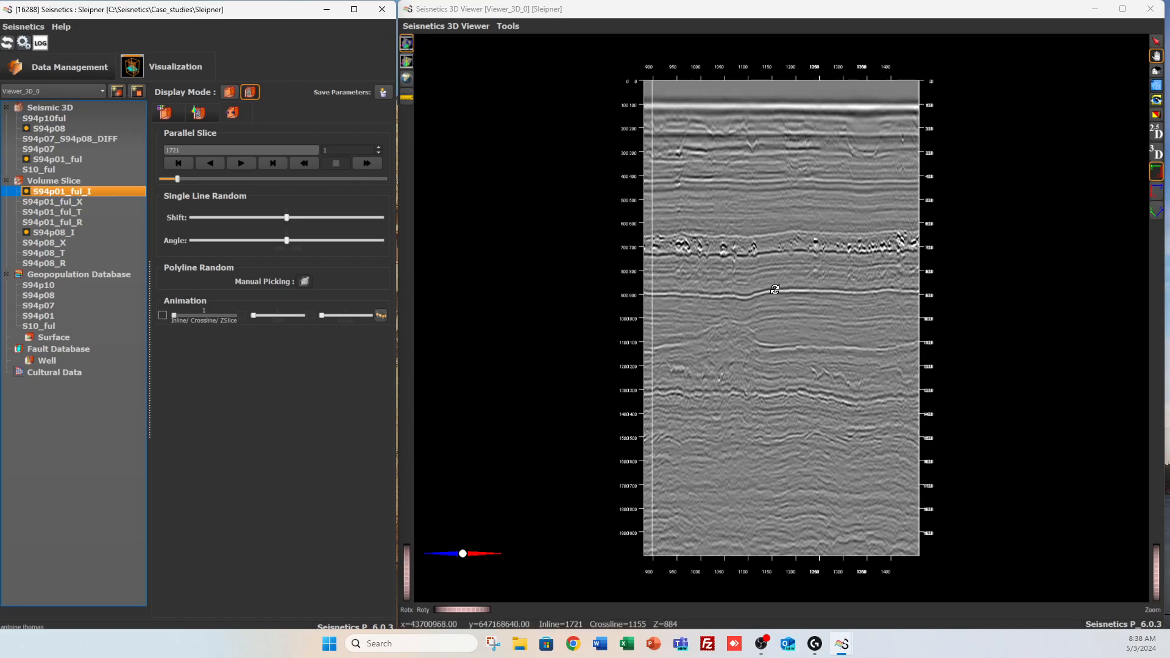
pyautogui.press('Escape')
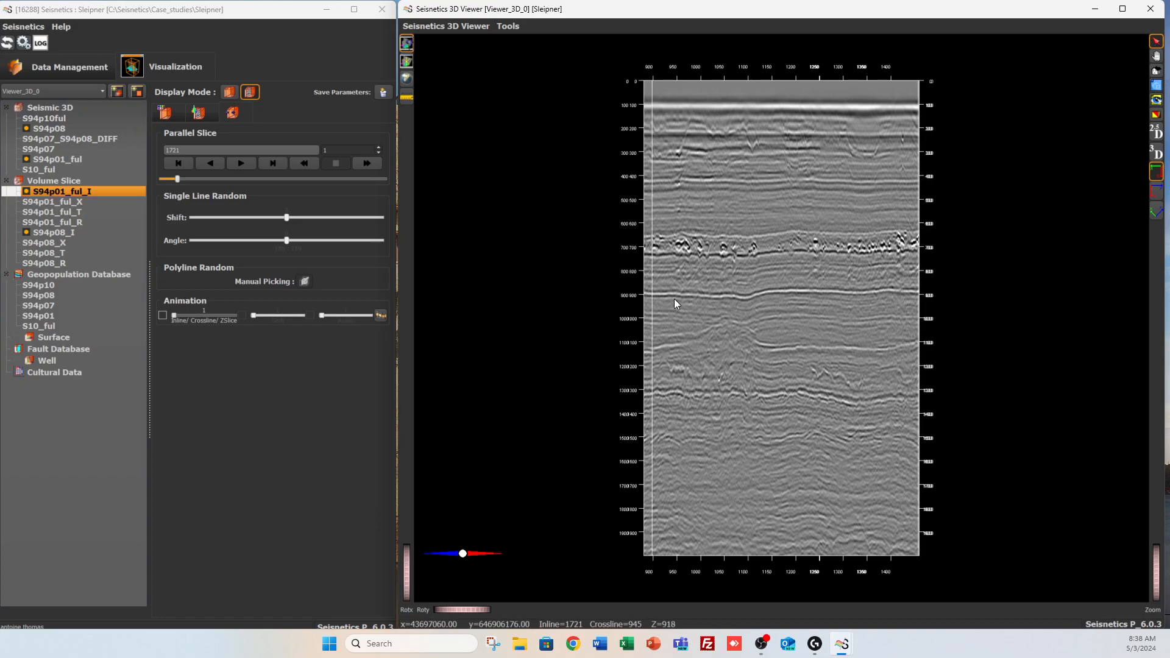
# Open the S94p01 and S94p08 geopopulation databases in segmentation analysis windows and arrange them beside each other
pyautogui.click(72, 314)
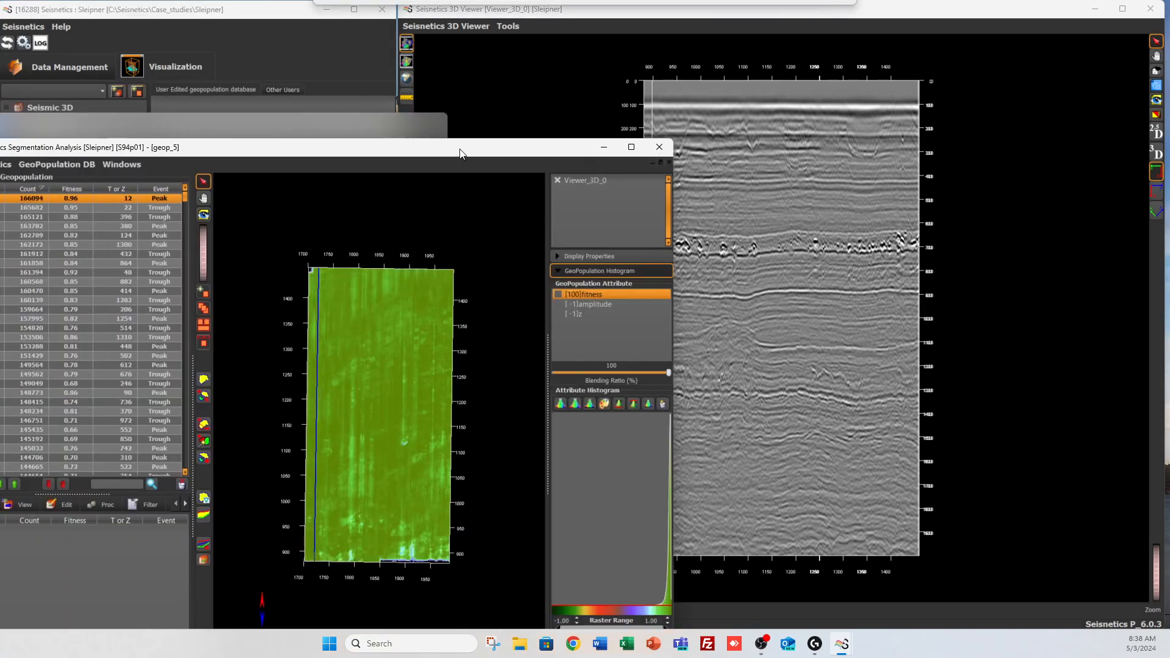
pyautogui.moveTo(460, 149); pyautogui.dragTo(636, 42)
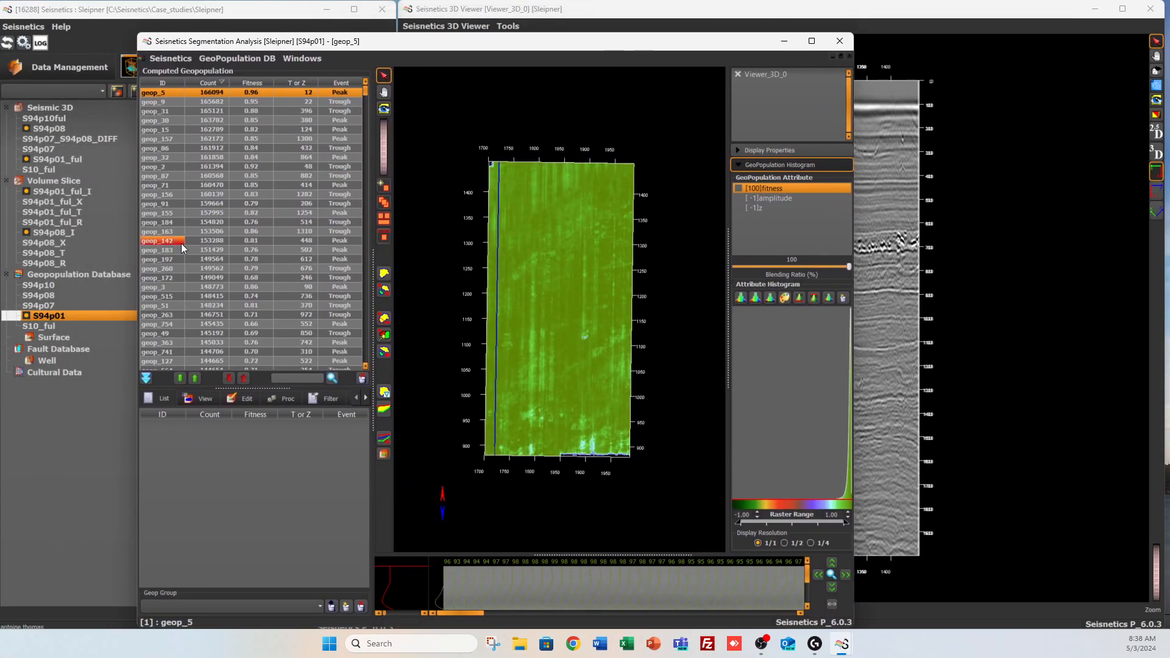
pyautogui.click(87, 295)
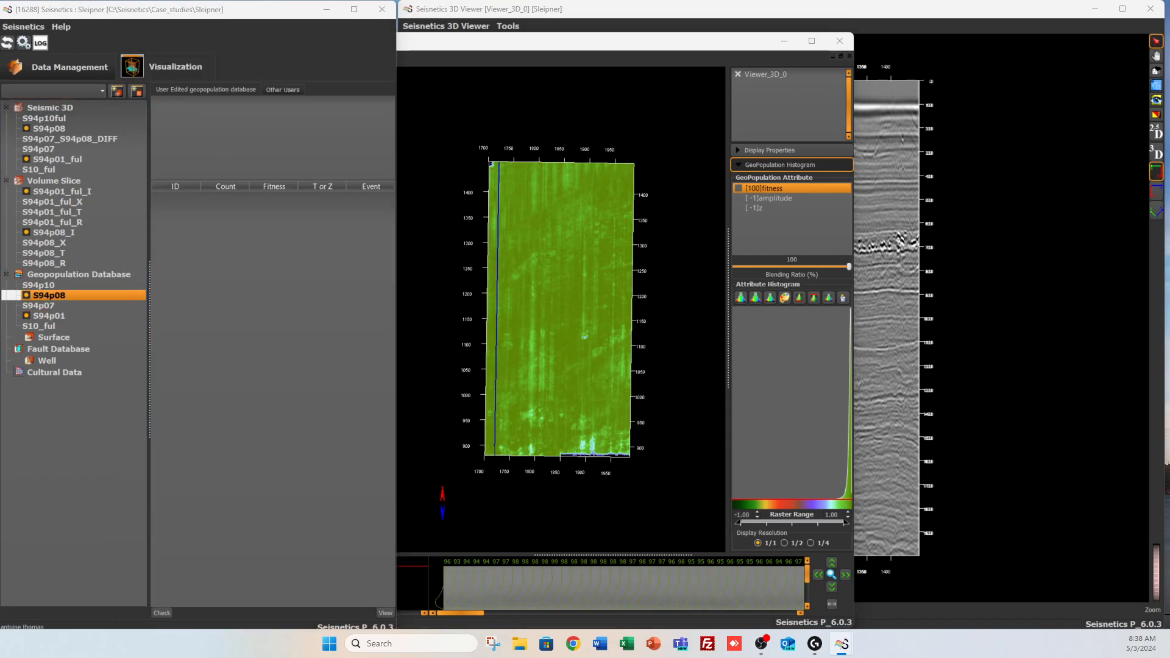
pyautogui.moveTo(389, 94); pyautogui.dragTo(595, 47)
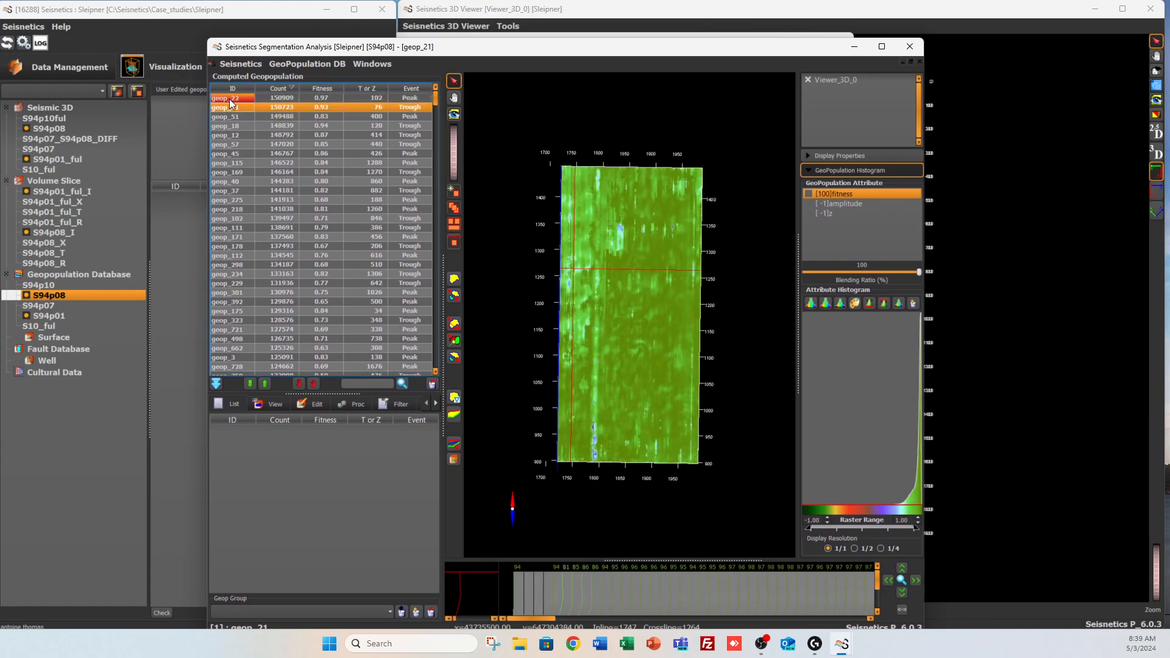
pyautogui.moveTo(455, 48); pyautogui.dragTo(463, 57)
# Select geop_5 in the S94p01 segmentation analysis and examine its horizon on the inline section in 2.5D view
pyautogui.click(471, 40)
pyautogui.click(183, 101)
pyautogui.click(170, 93)
pyautogui.click(1162, 375)
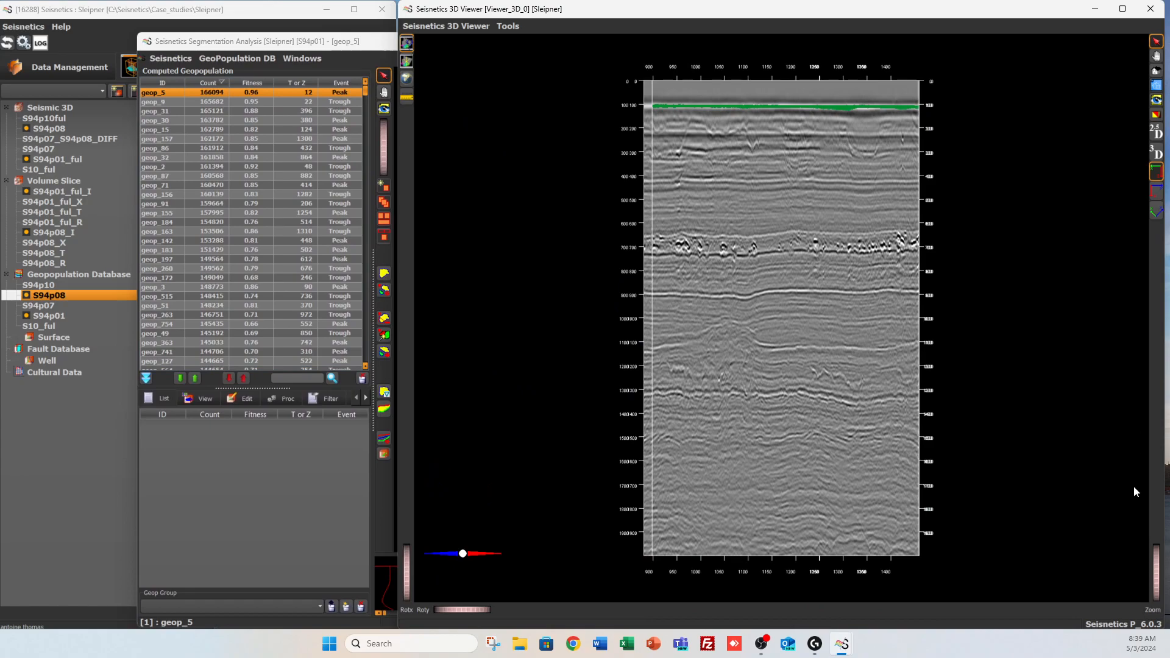
pyautogui.click(1157, 135)
pyautogui.click(1156, 56)
pyautogui.moveTo(814, 229); pyautogui.dragTo(770, 429)
pyautogui.moveTo(1157, 565); pyautogui.dragTo(1157, 599)
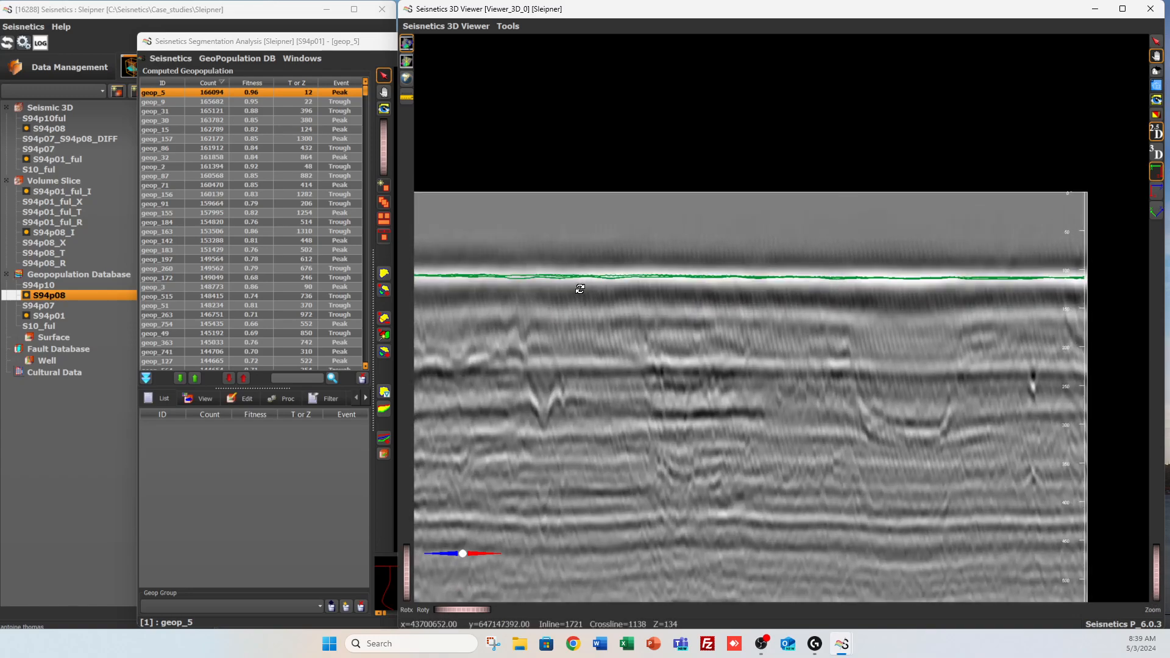
# Colour the S94p01 geopopulation line red in the 3D viewer and compare it with the S94p08 line
pyautogui.click(201, 401)
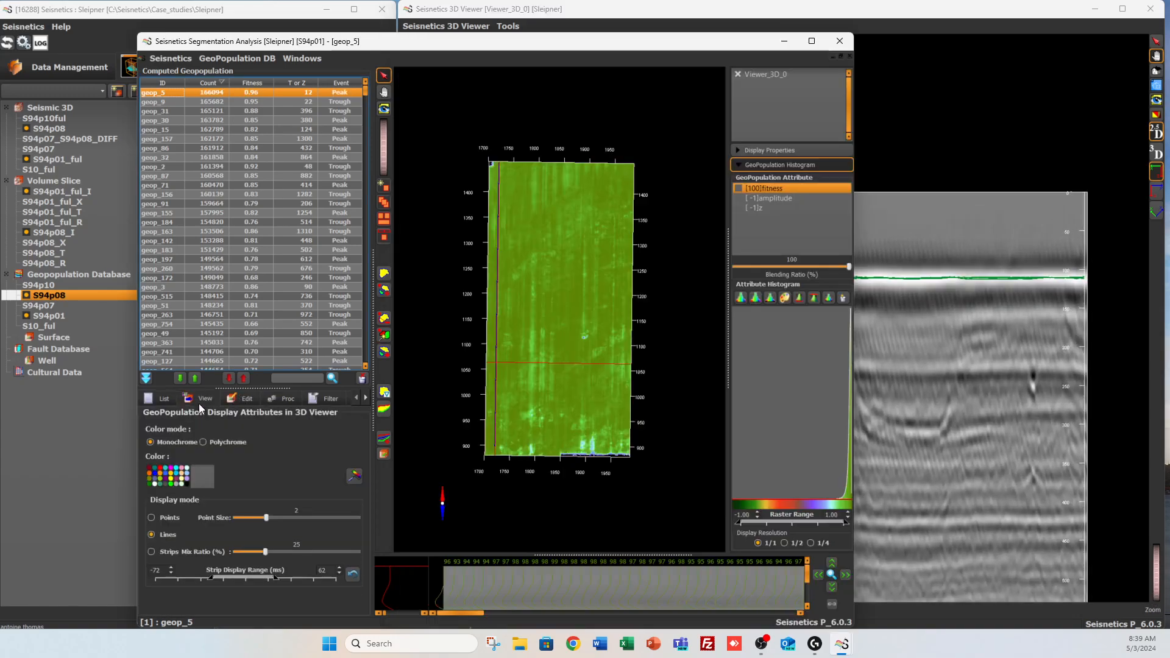
pyautogui.click(160, 469)
pyautogui.click(1162, 469)
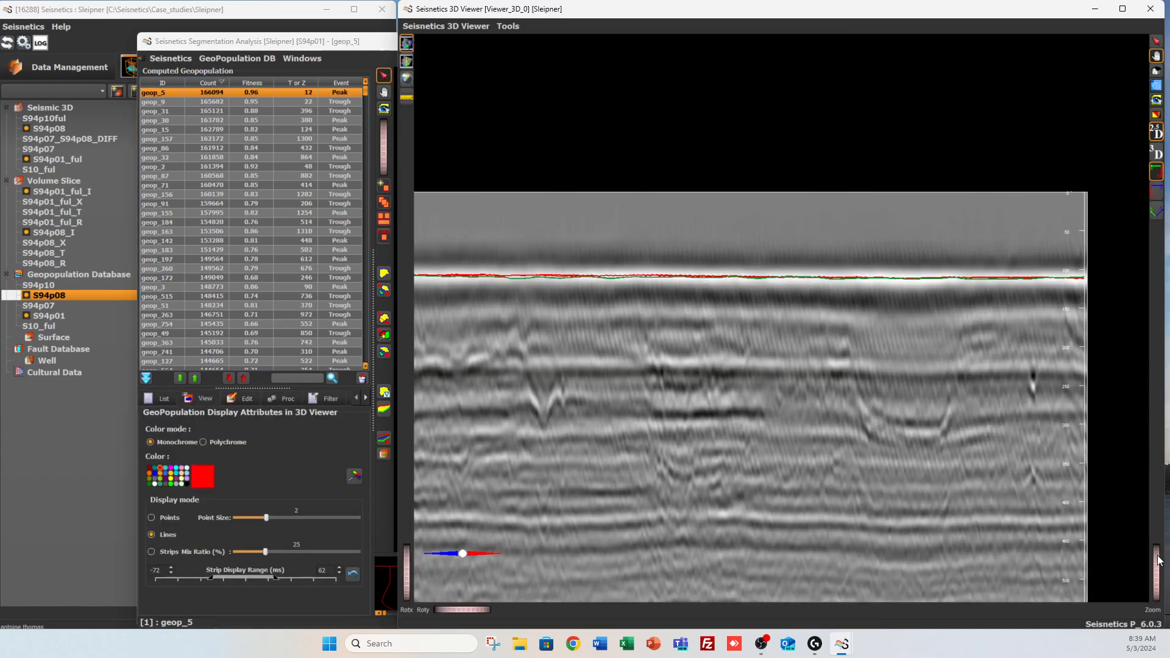
pyautogui.moveTo(1157, 556); pyautogui.dragTo(1157, 567)
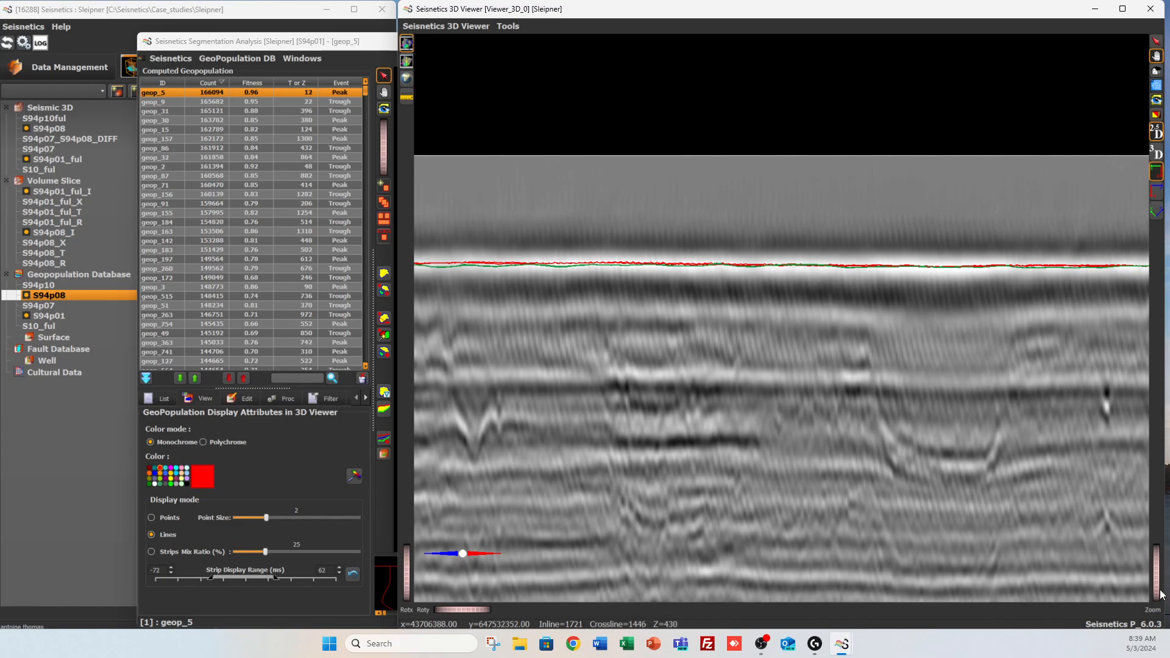
pyautogui.moveTo(1155, 582); pyautogui.dragTo(1157, 556)
pyautogui.moveTo(911, 530); pyautogui.dragTo(939, 383, button='middle')
# Open the geopopulation processing QC tool and create a database named Comparison_01_08
pyautogui.click(163, 10)
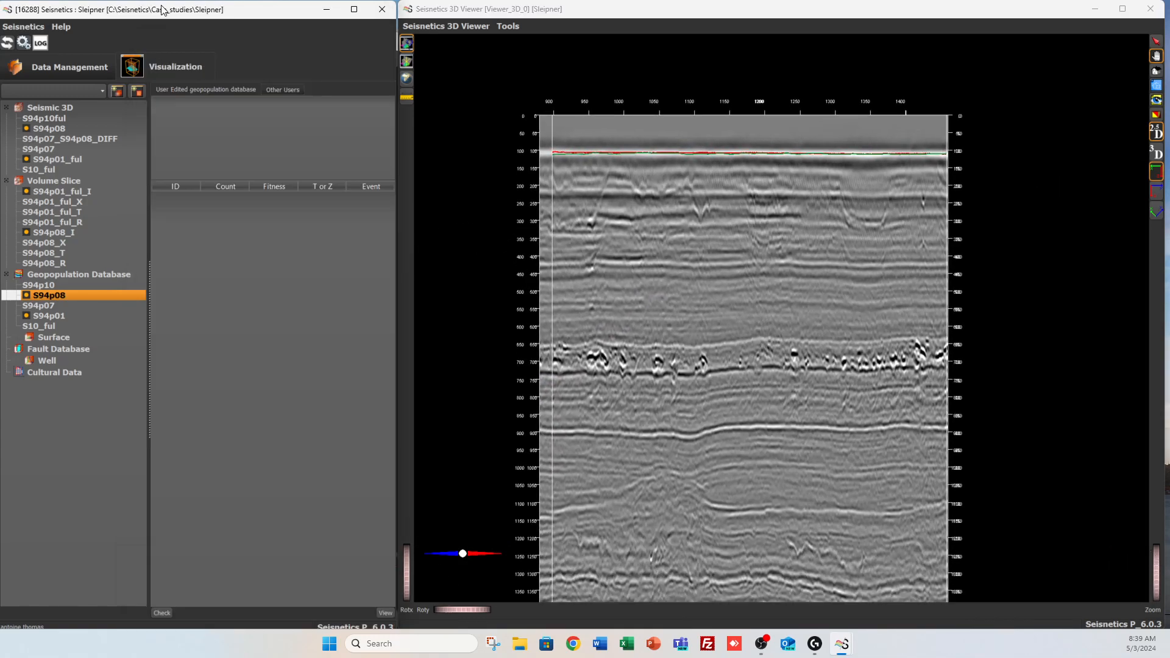
pyautogui.click(88, 65)
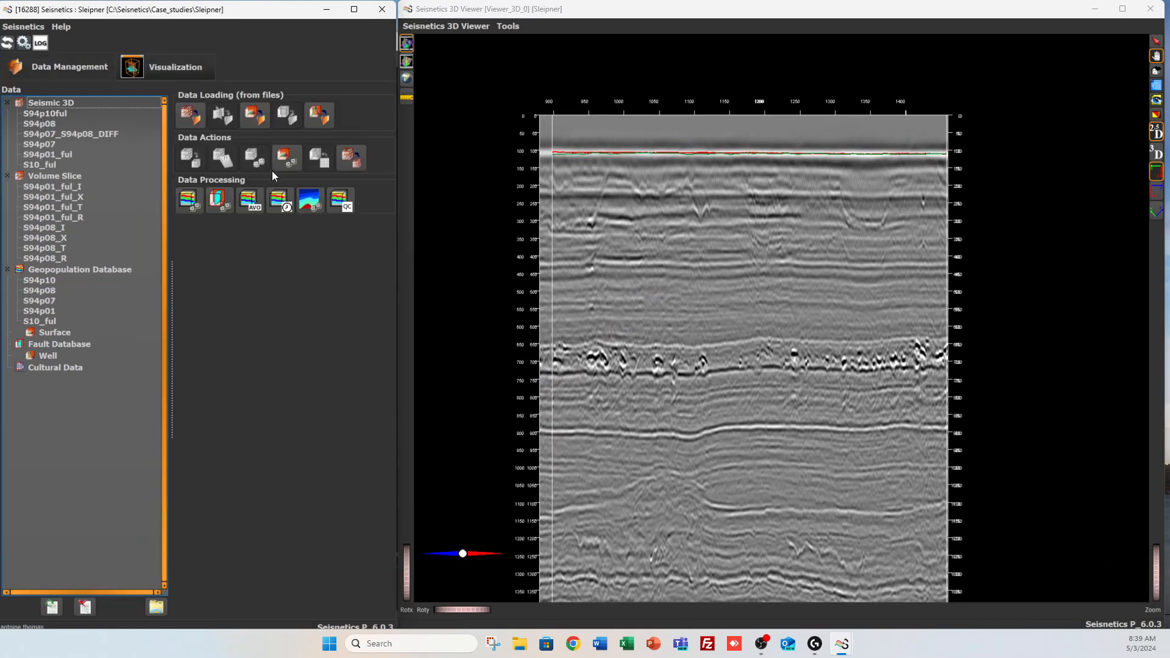
pyautogui.click(348, 205)
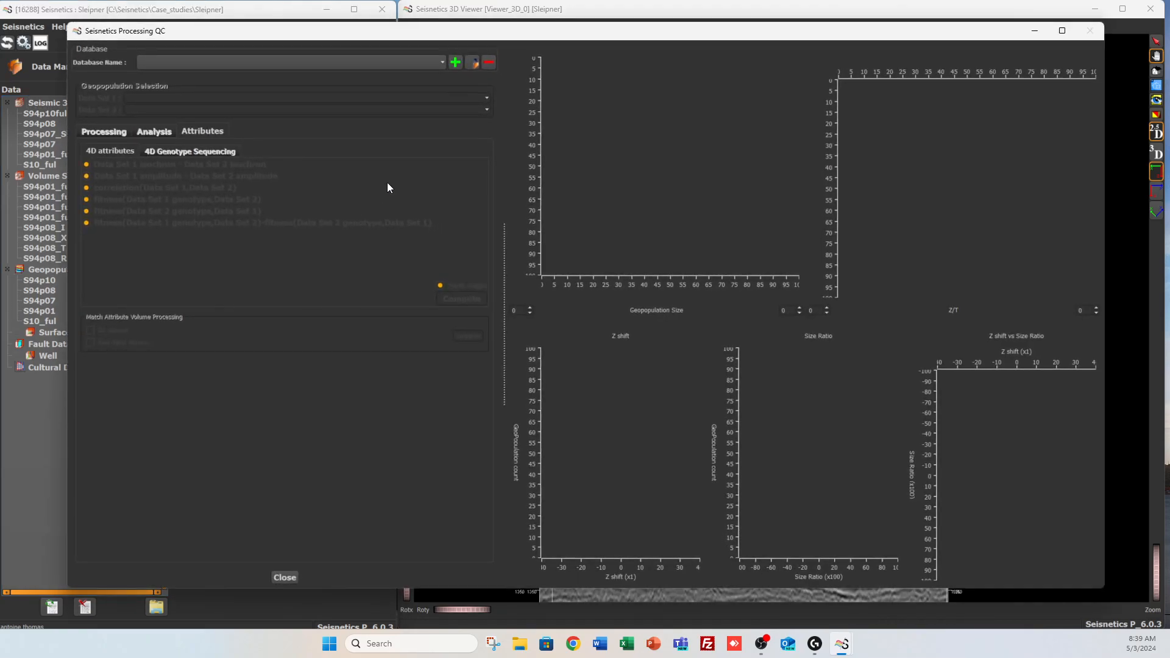
pyautogui.click(325, 63)
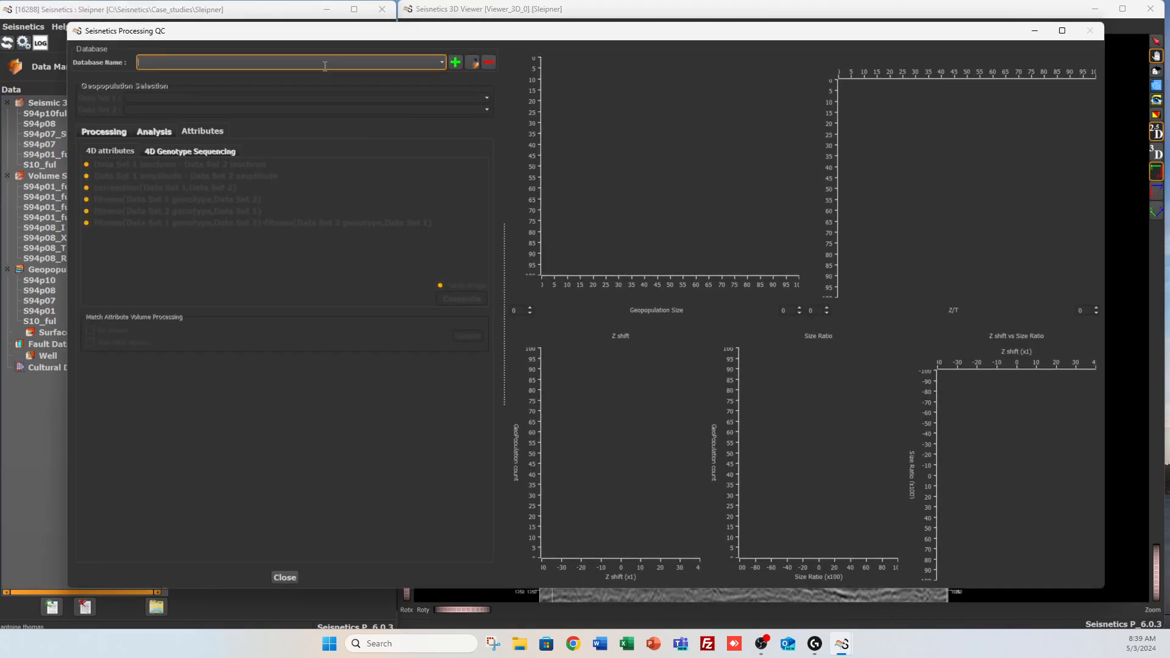
pyautogui.write('Comparison_01_08')
pyautogui.press('Return')
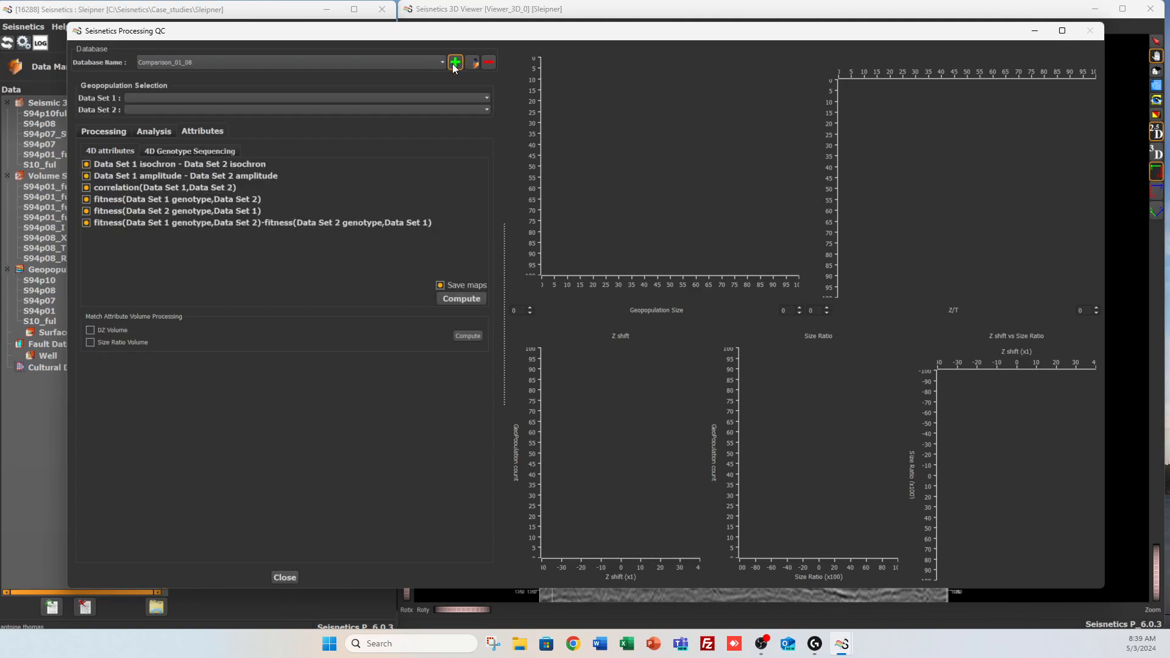
# Set Data Set 1 to S94p01 and Data Set 2 to S94p08, and compute the geopopulation match
pyautogui.click(177, 99)
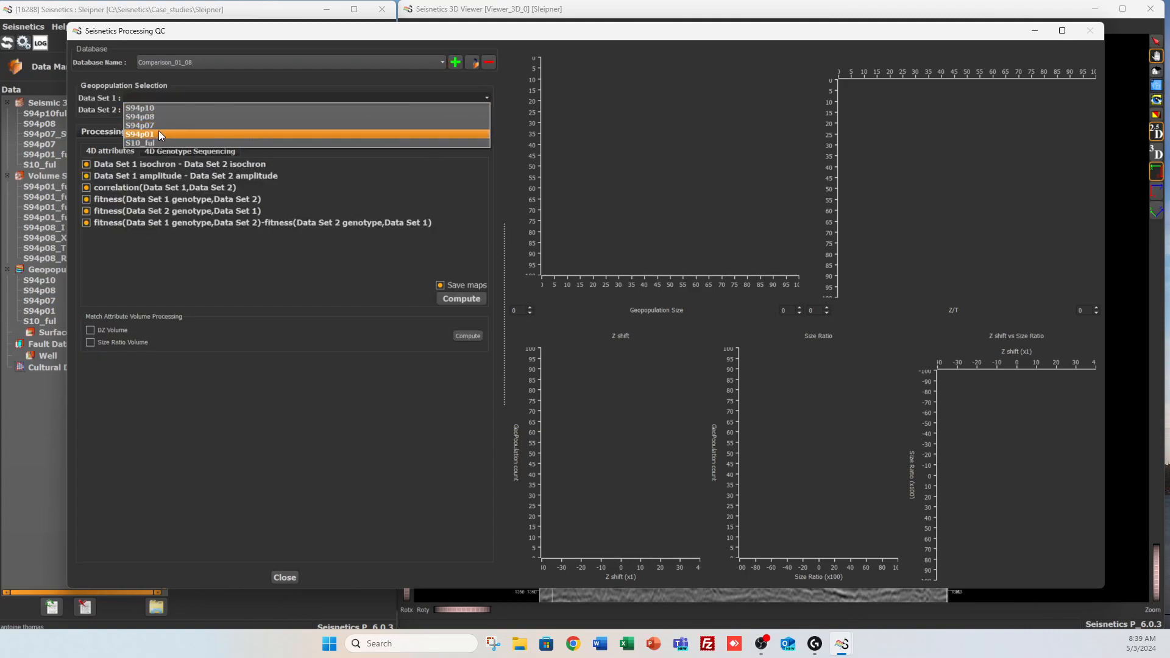
pyautogui.click(158, 134)
pyautogui.click(161, 111)
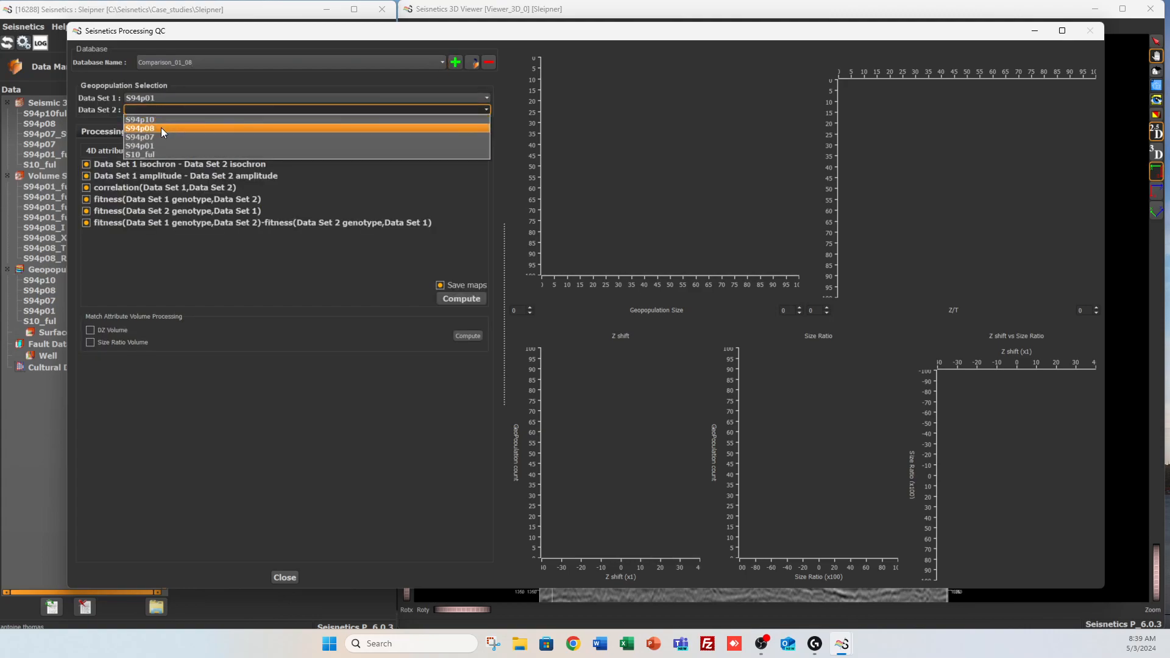
pyautogui.click(161, 127)
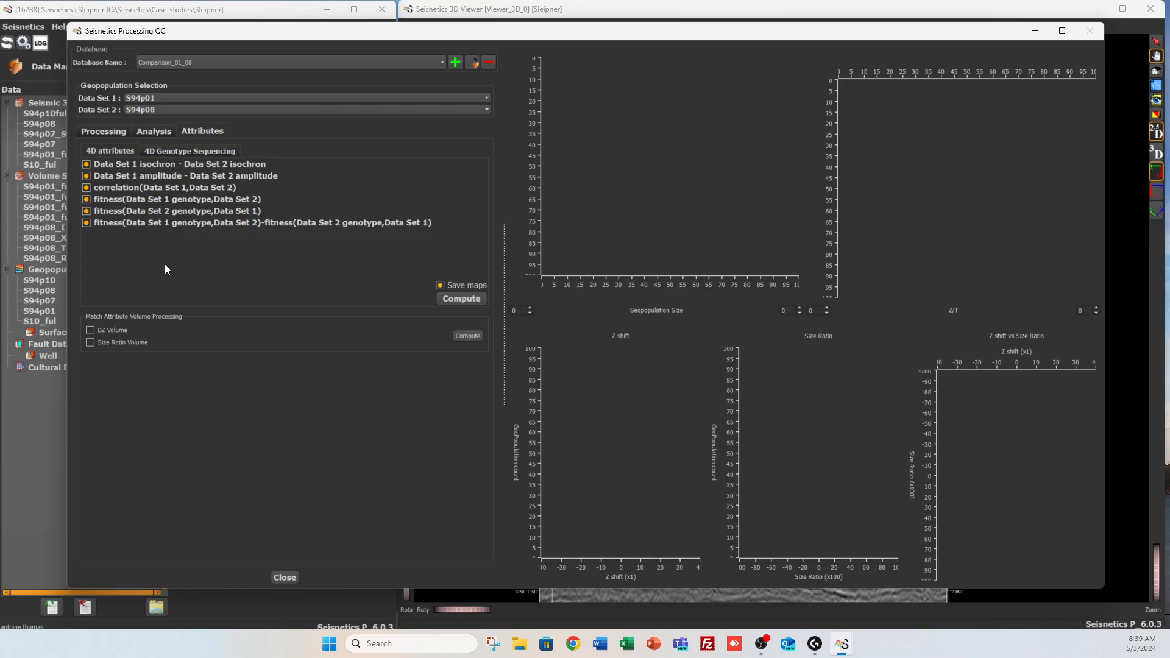
pyautogui.click(96, 131)
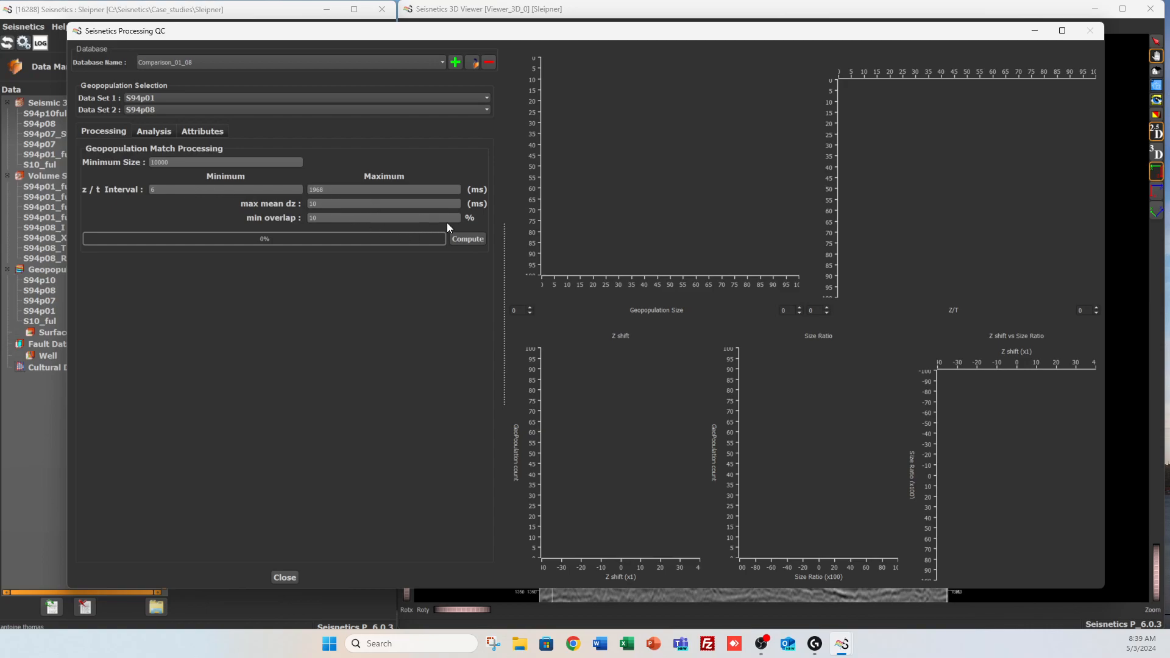
pyautogui.click(465, 240)
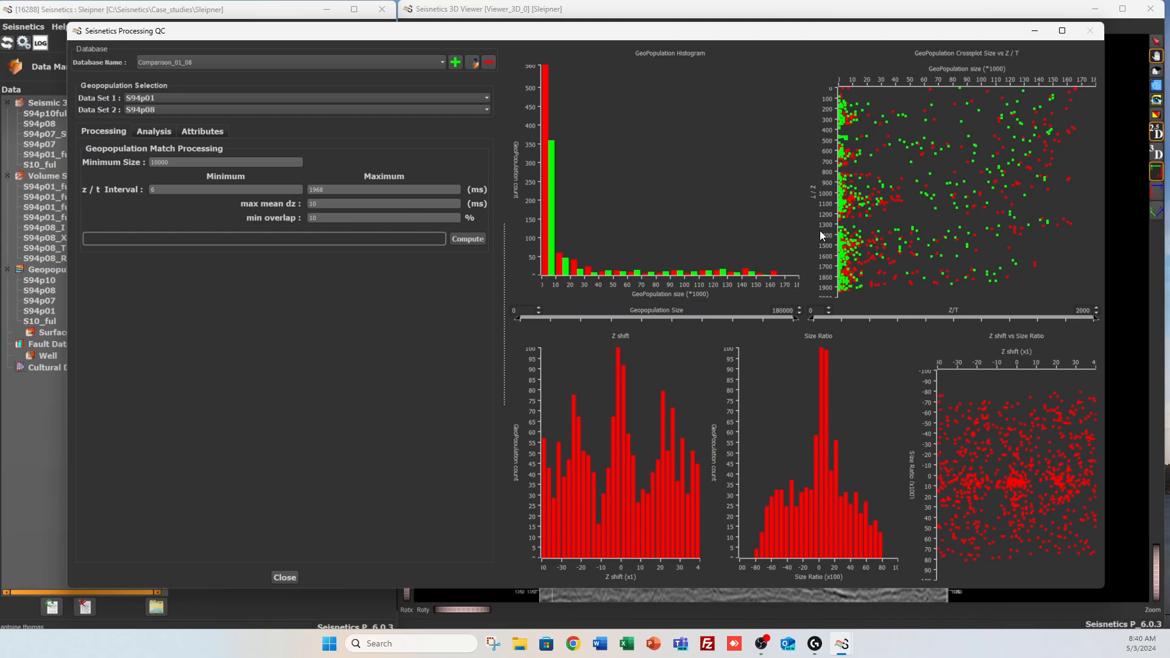
# Filter the geopopulation match tree to a minimum size of 55603 and select the geop_31 to geop_12 match
pyautogui.click(151, 133)
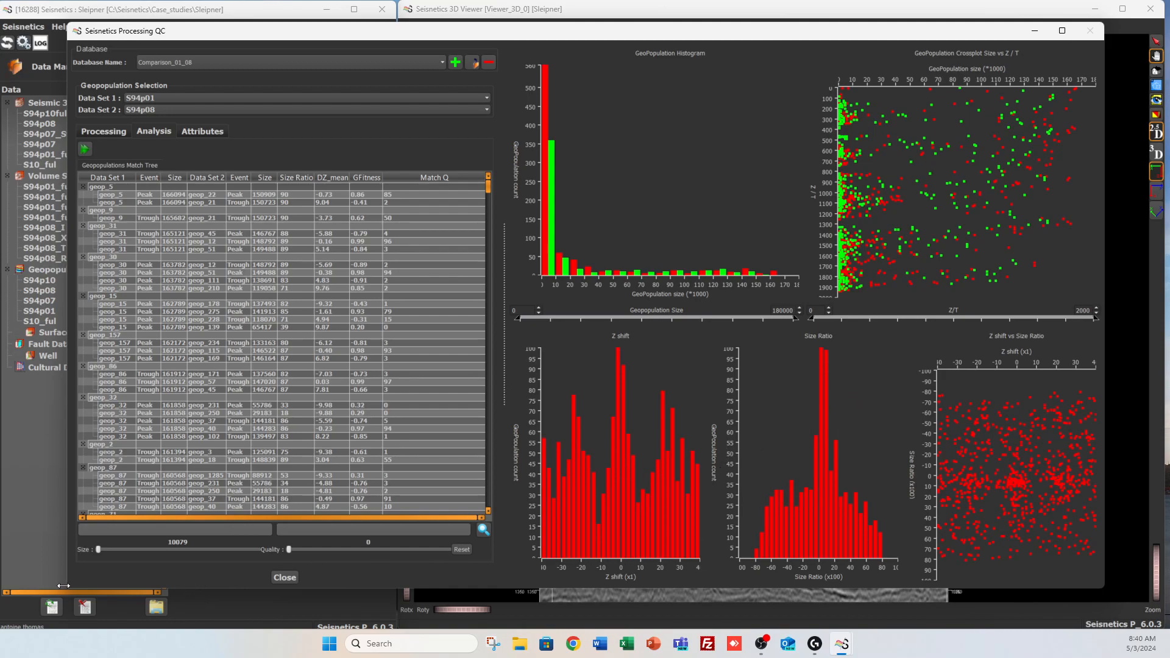
pyautogui.moveTo(99, 550); pyautogui.dragTo(144, 551)
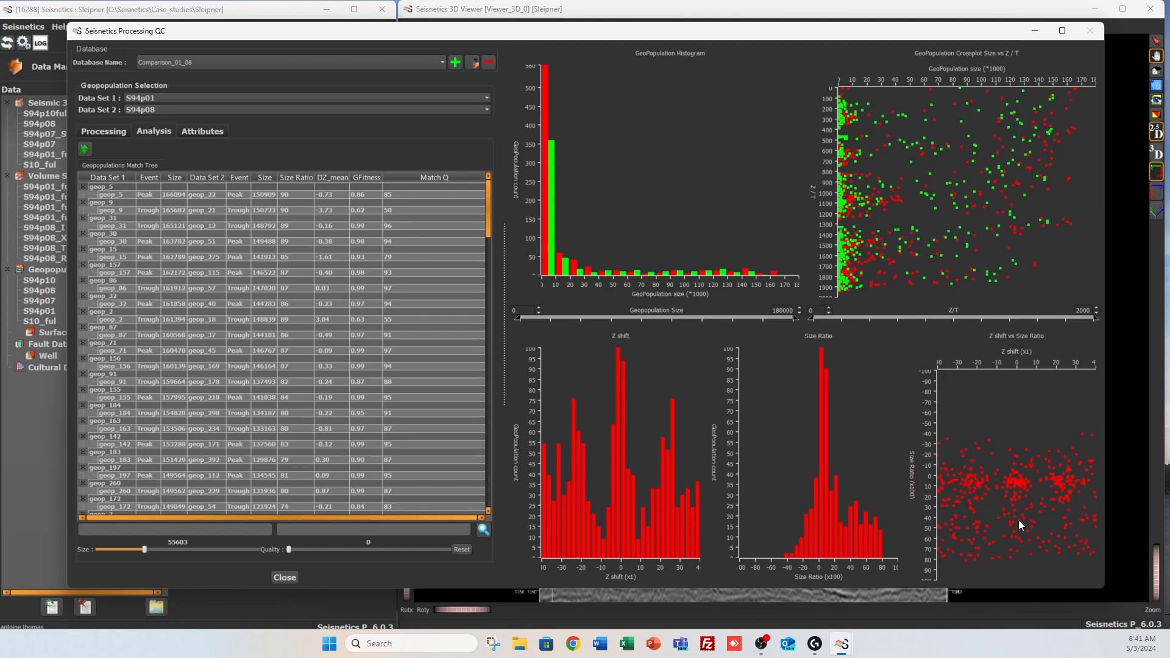
pyautogui.click(175, 230)
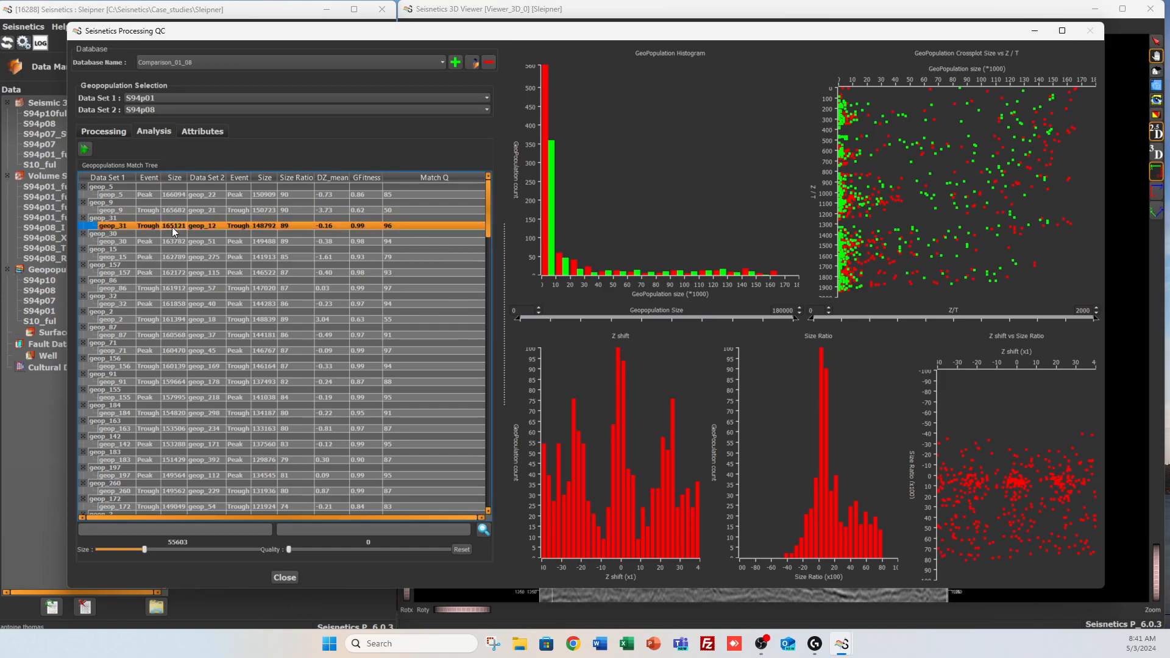
# Show the 4D Genotype Sequencing settings and compute the DZ and Size Ratio match attribute volumes
pyautogui.click(201, 130)
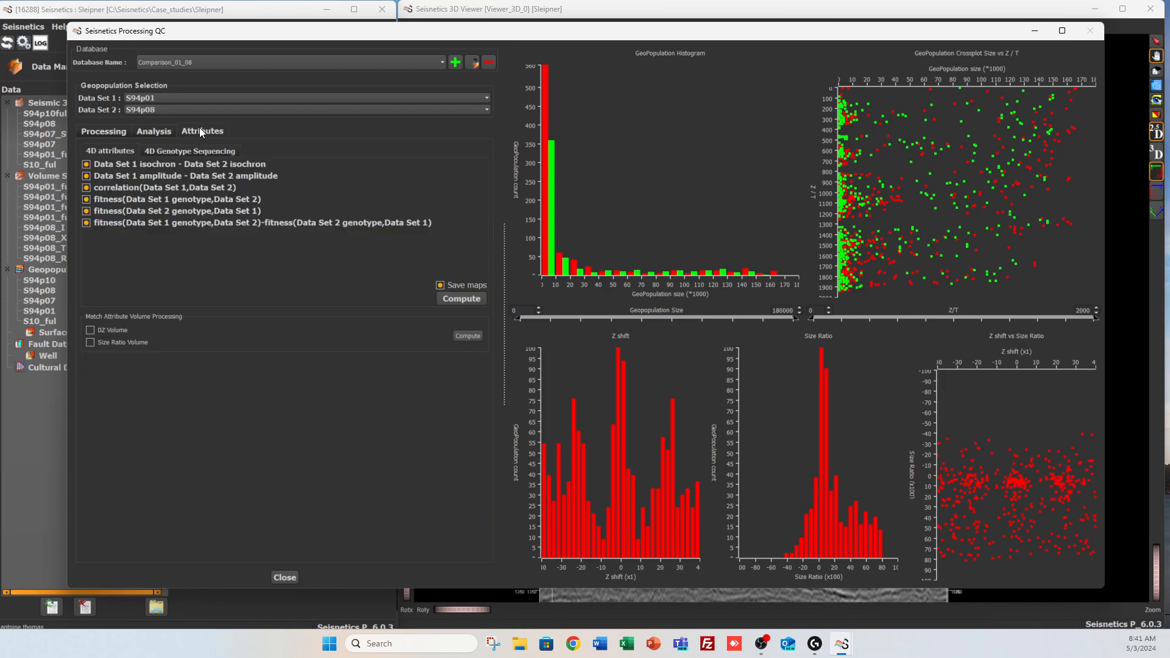
pyautogui.click(164, 149)
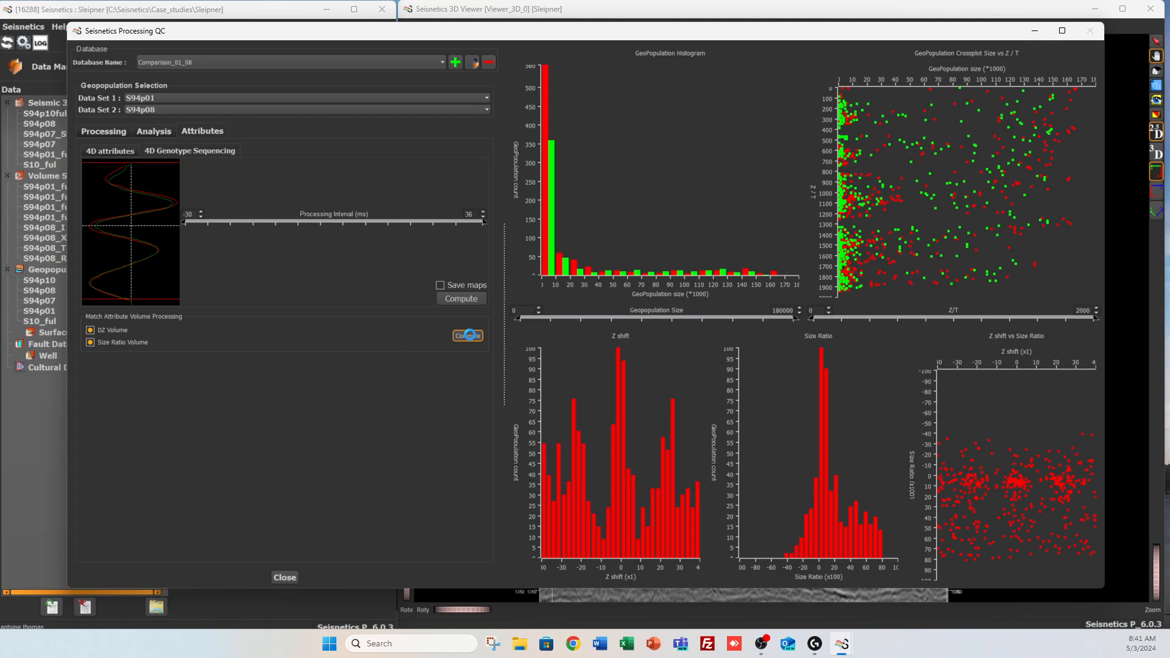
pyautogui.click(42, 133)
# Return to the geopopulation match analysis with the match of geop_31 and geop_12 selected
pyautogui.click(111, 149)
pyautogui.click(159, 130)
pyautogui.click(144, 229)
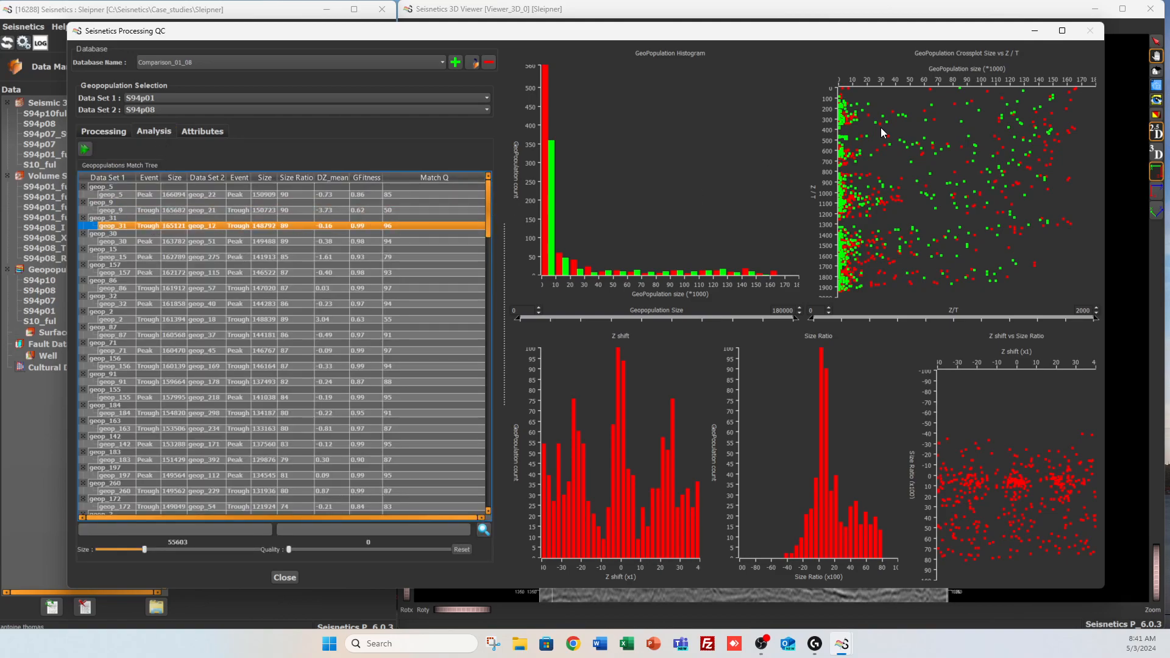
# Enlarge the section around the geop_31 horizon in the 3D viewer and colour the S94p08 geop_12 line blue
pyautogui.click(968, 3)
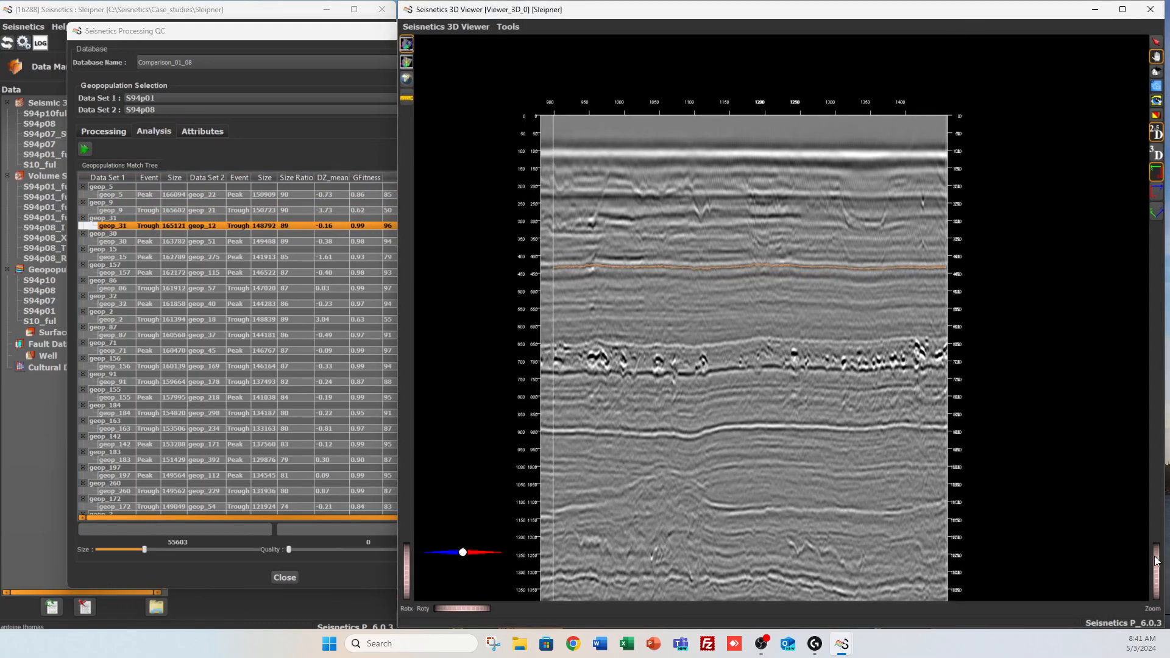
pyautogui.scroll(5, 698, 250)
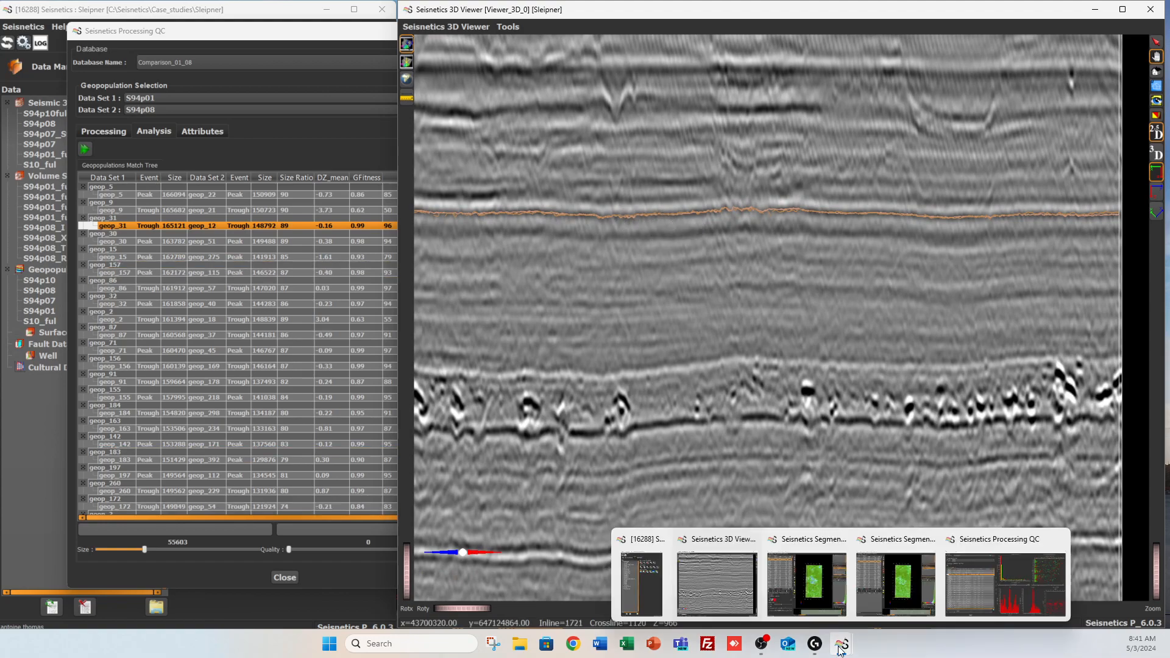
pyautogui.click(896, 579)
pyautogui.click(276, 414)
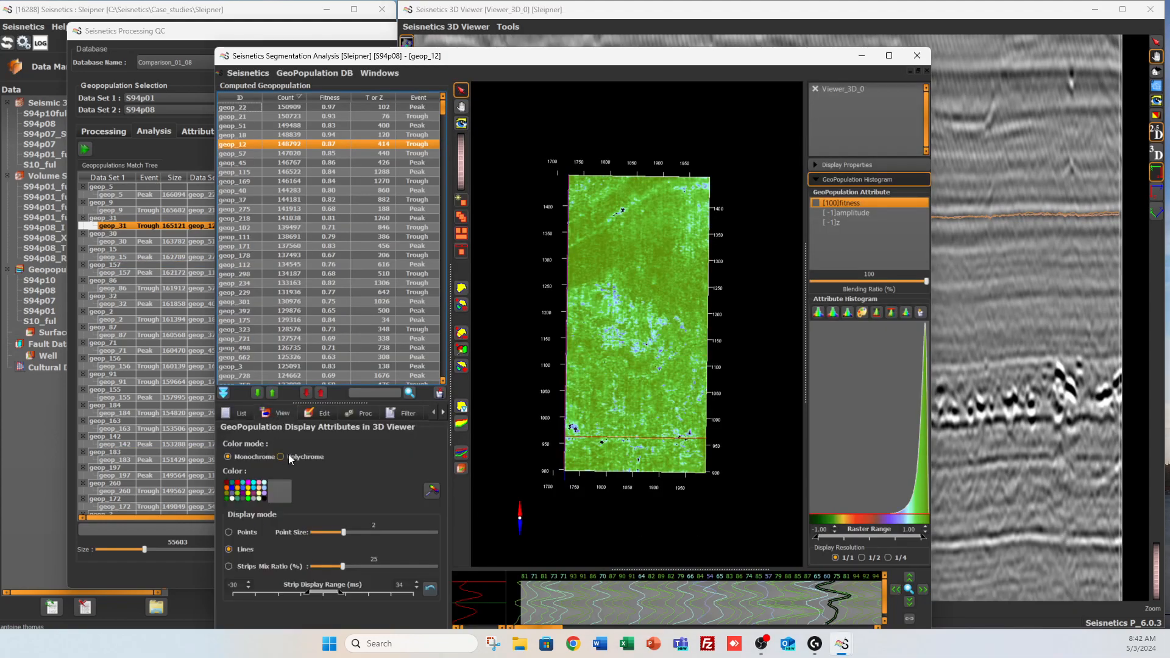
pyautogui.click(252, 493)
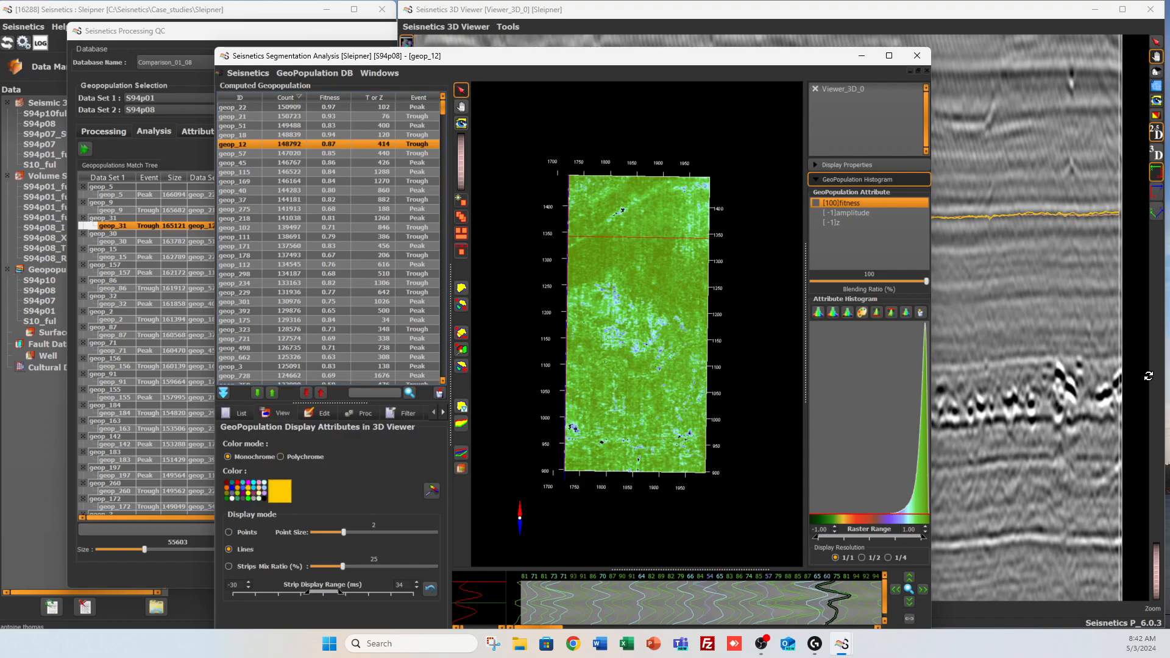
pyautogui.click(231, 489)
pyautogui.click(1156, 361)
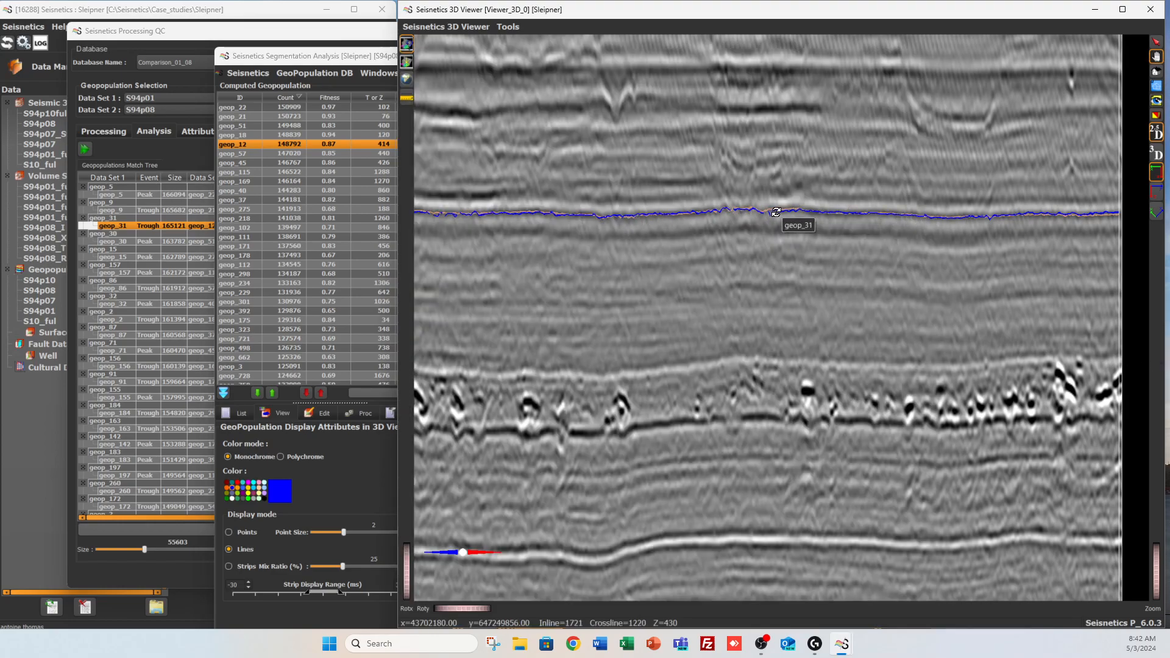
# Arrange the S94p01 geop_31 and S94p08 geop_12 segmentation analysis windows side by side so both maps can be compared
pyautogui.click(348, 61)
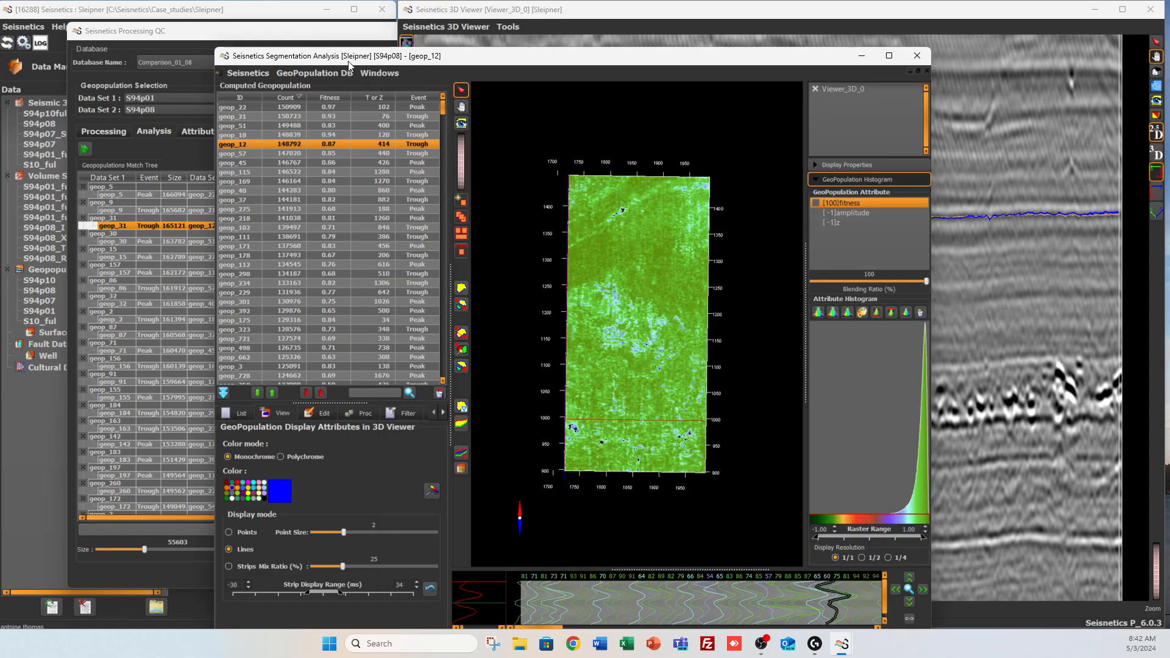
pyautogui.moveTo(584, 63); pyautogui.dragTo(391, 23)
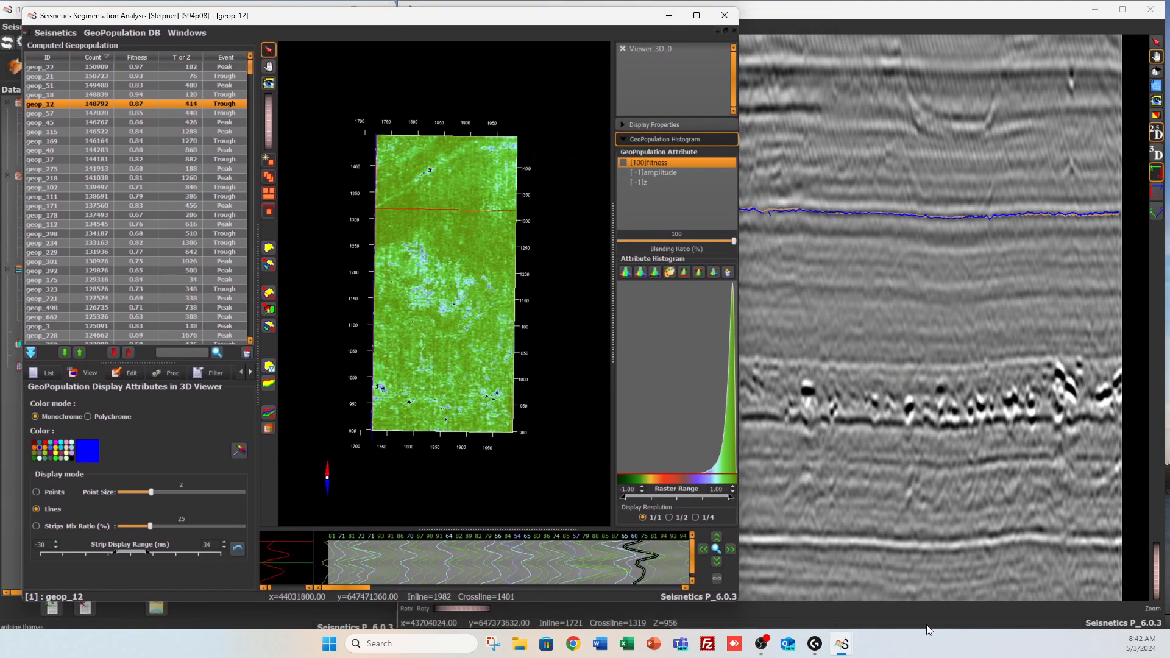
pyautogui.moveTo(844, 652)
pyautogui.click(806, 584)
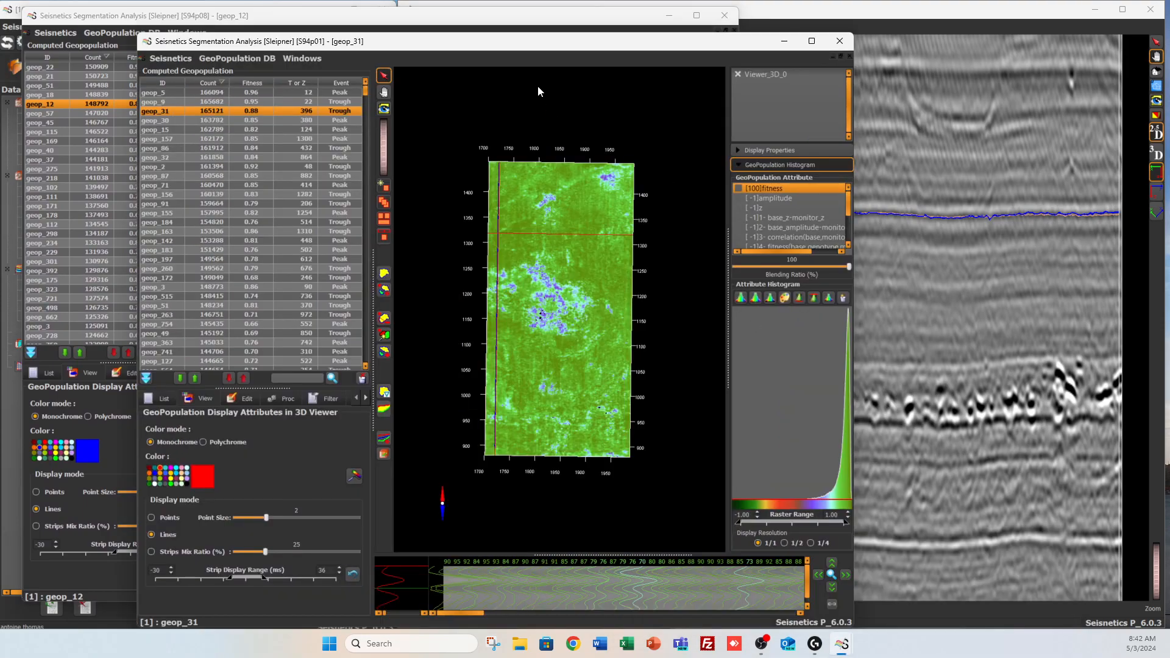
pyautogui.moveTo(541, 49); pyautogui.dragTo(794, 34)
pyautogui.click(374, 20)
pyautogui.click(425, 30)
pyautogui.moveTo(425, 30); pyautogui.dragTo(369, 26)
# Fit the raster range of the fitness maps to their data for both geop_12 and geop_31
pyautogui.click(1059, 287)
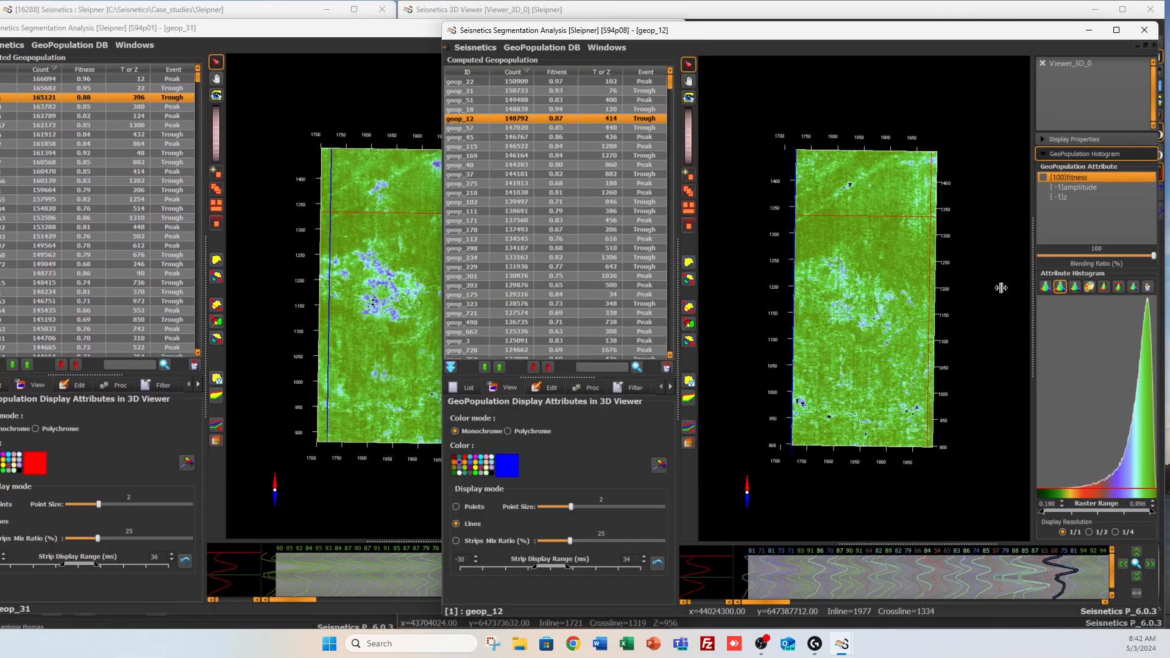
pyautogui.click(415, 73)
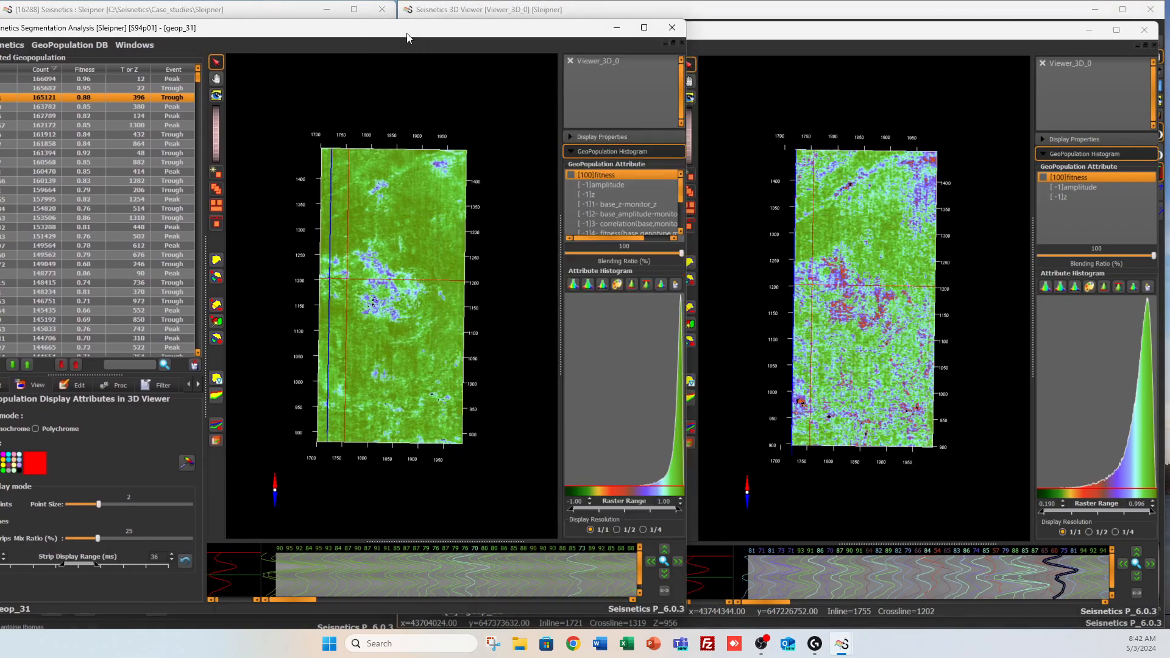
pyautogui.click(588, 285)
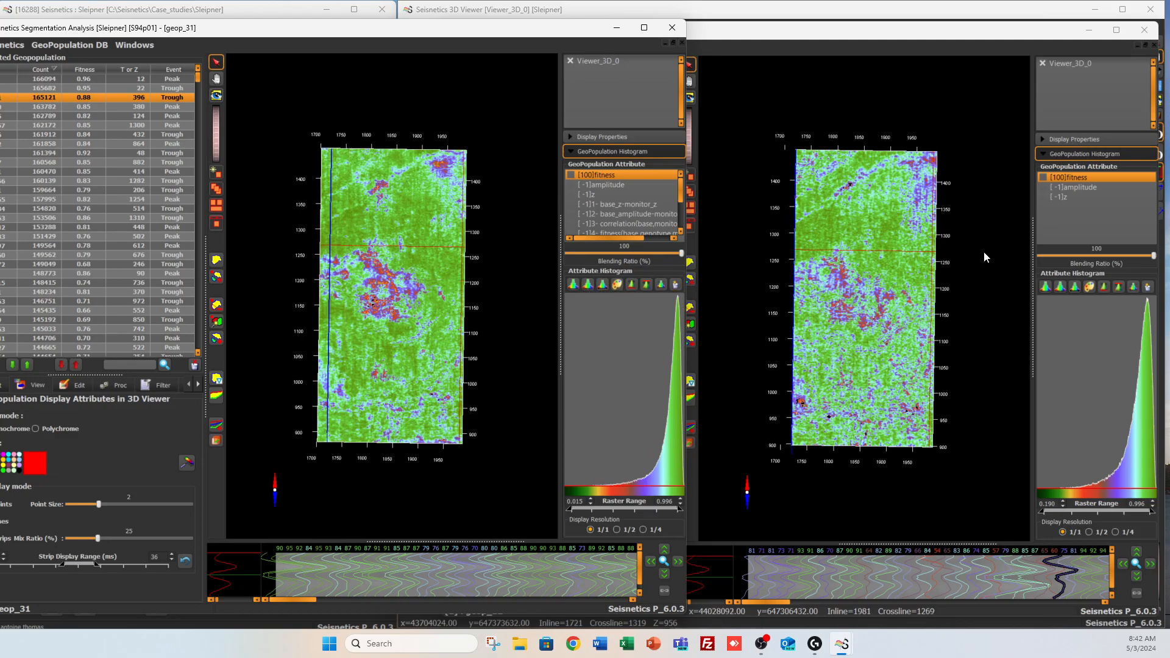
# Display the amplitude maps of geop_31 and geop_12 with the raster range fitted to each map's data
pyautogui.click(634, 186)
pyautogui.click(590, 286)
pyautogui.click(1072, 187)
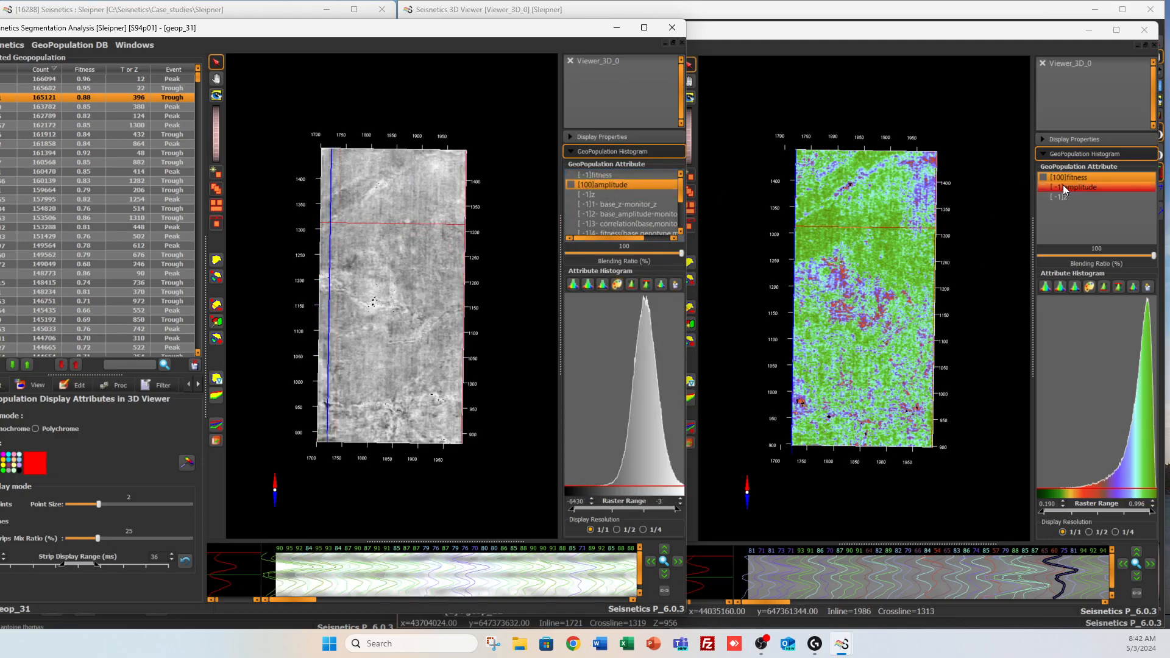
pyautogui.click(1060, 286)
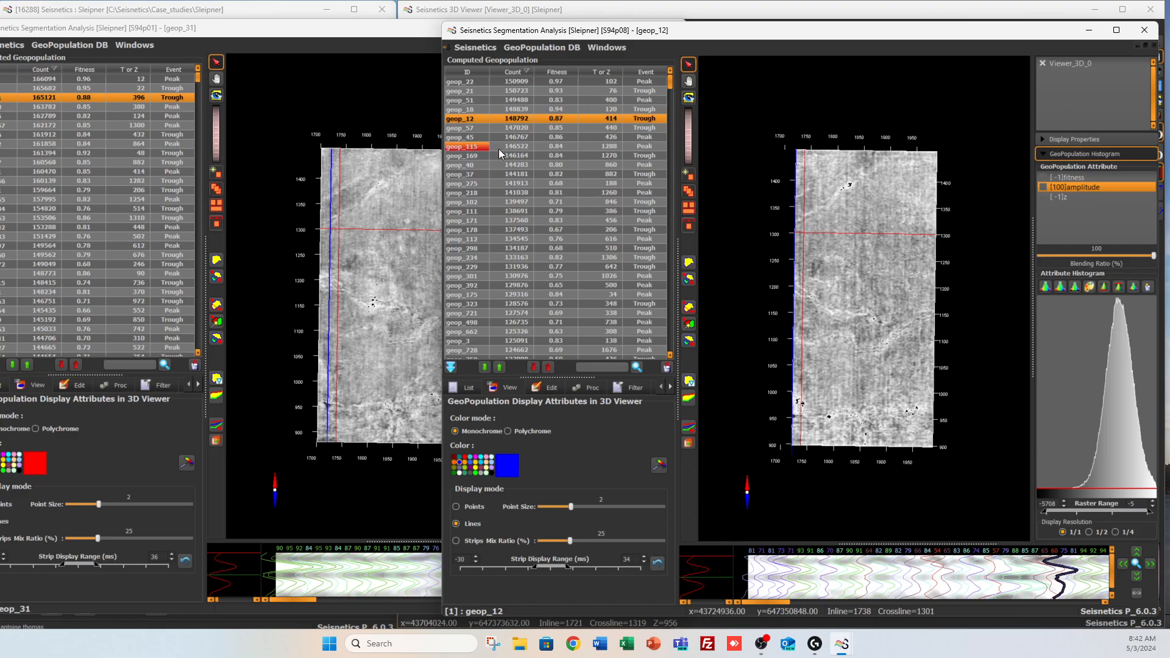
# In the processing QC window, compute all six 4D attributes for the matched geopopulations with Save maps enabled
pyautogui.moveTo(844, 644)
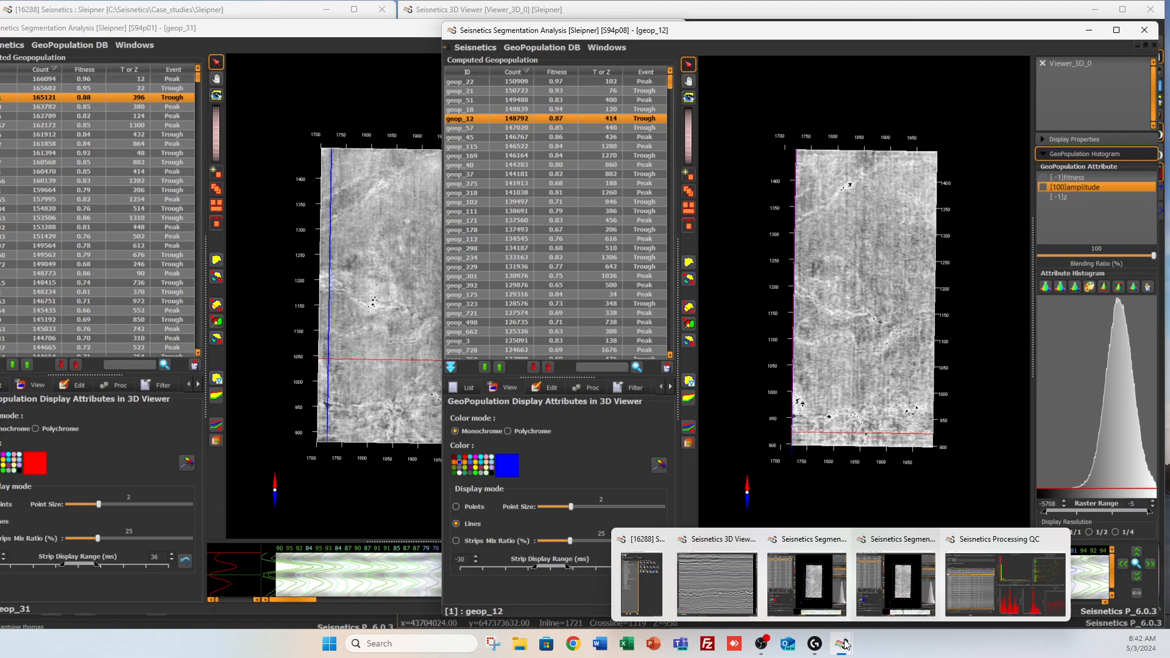
pyautogui.click(1017, 586)
pyautogui.click(196, 134)
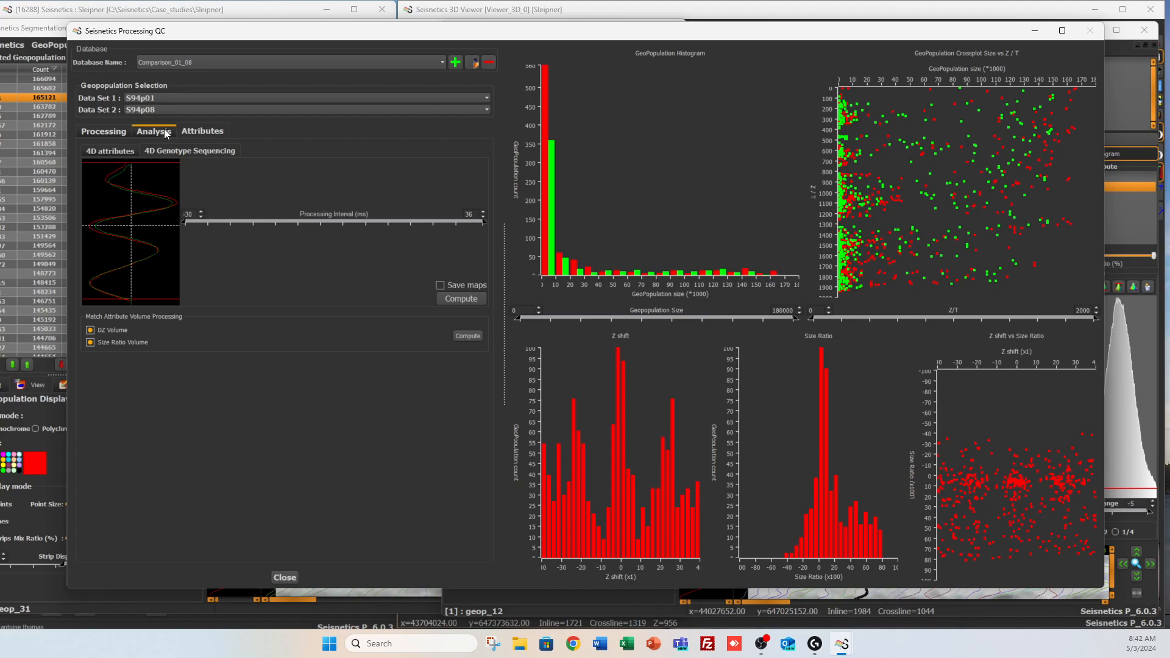
pyautogui.click(162, 131)
pyautogui.click(195, 130)
pyautogui.click(110, 150)
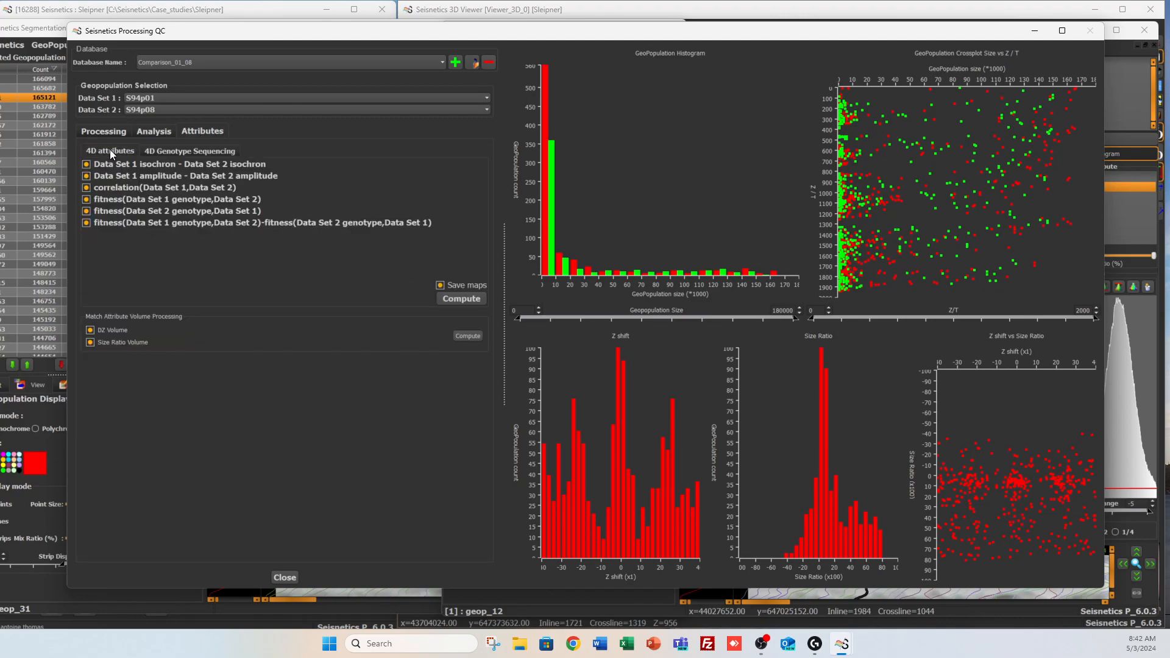
pyautogui.click(450, 298)
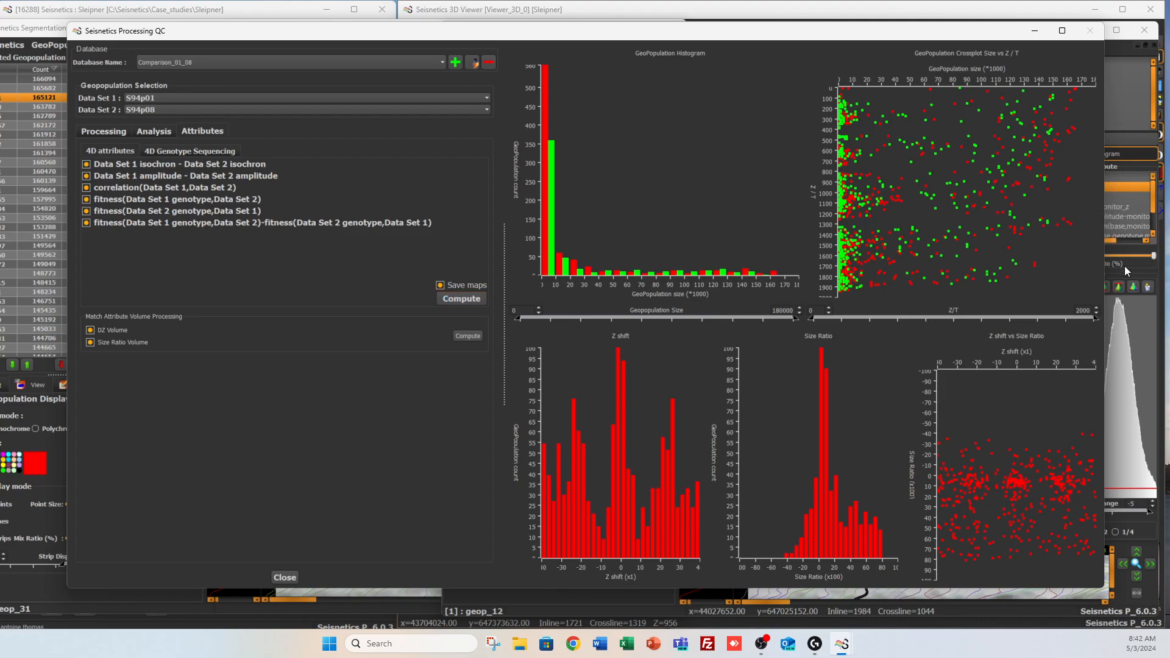
# Display geop_12's base_z-monitor_z map, followed by its base-monitor amplitude difference map in the Blue2Red palette
pyautogui.click(1121, 207)
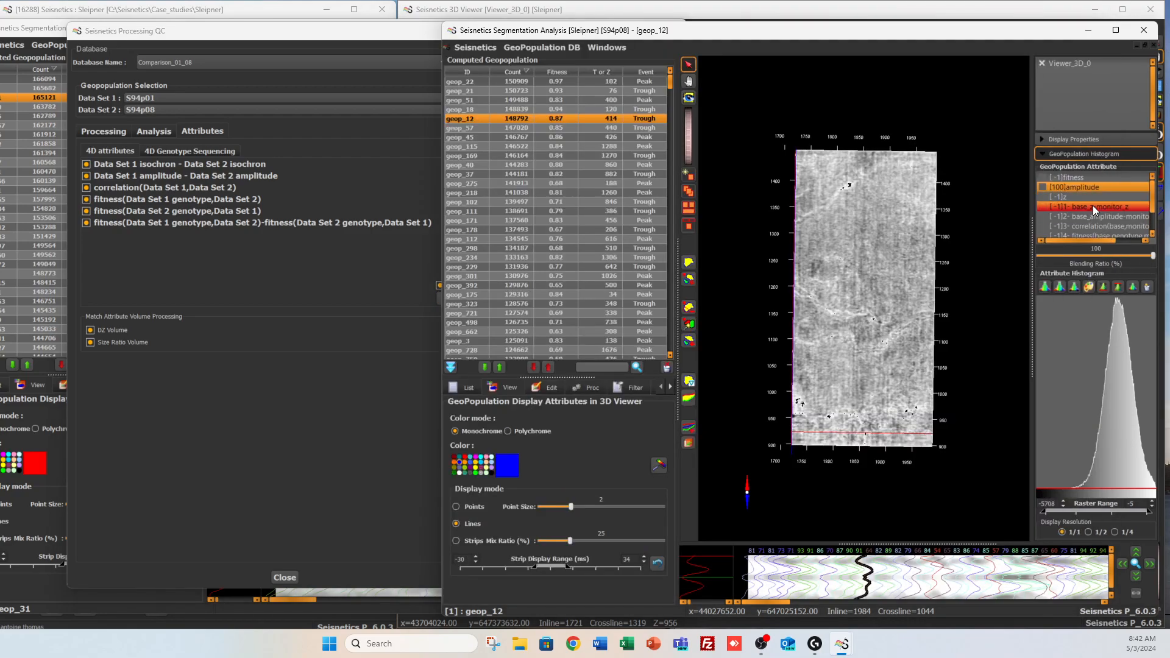
pyautogui.click(1092, 206)
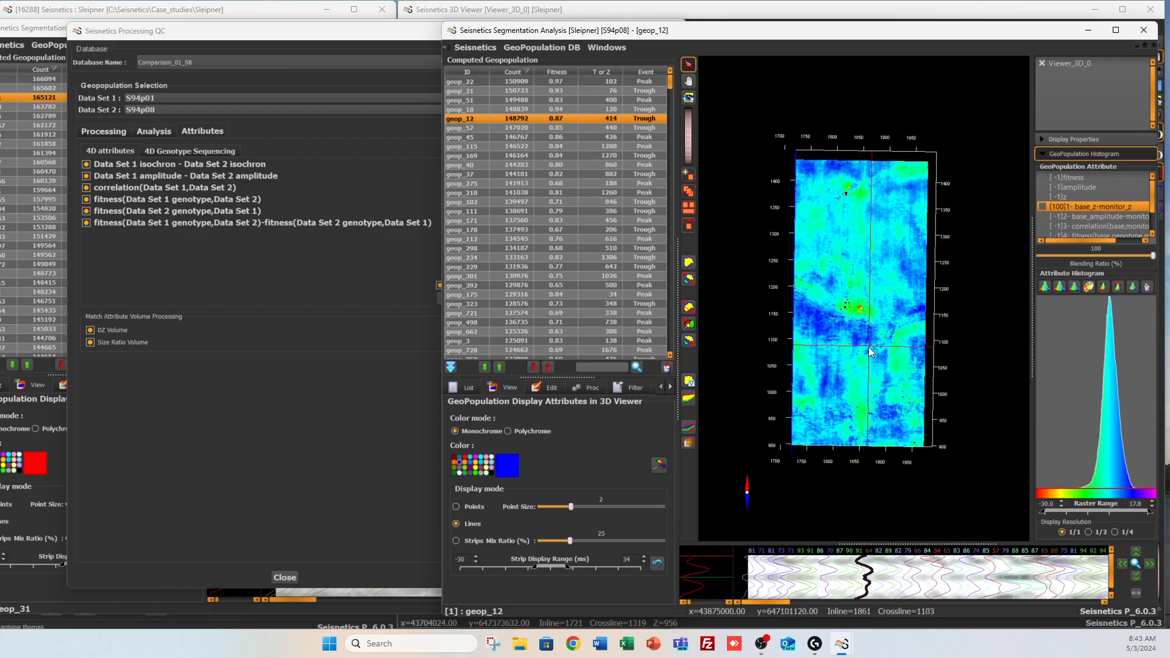
pyautogui.click(1110, 216)
pyautogui.click(1060, 286)
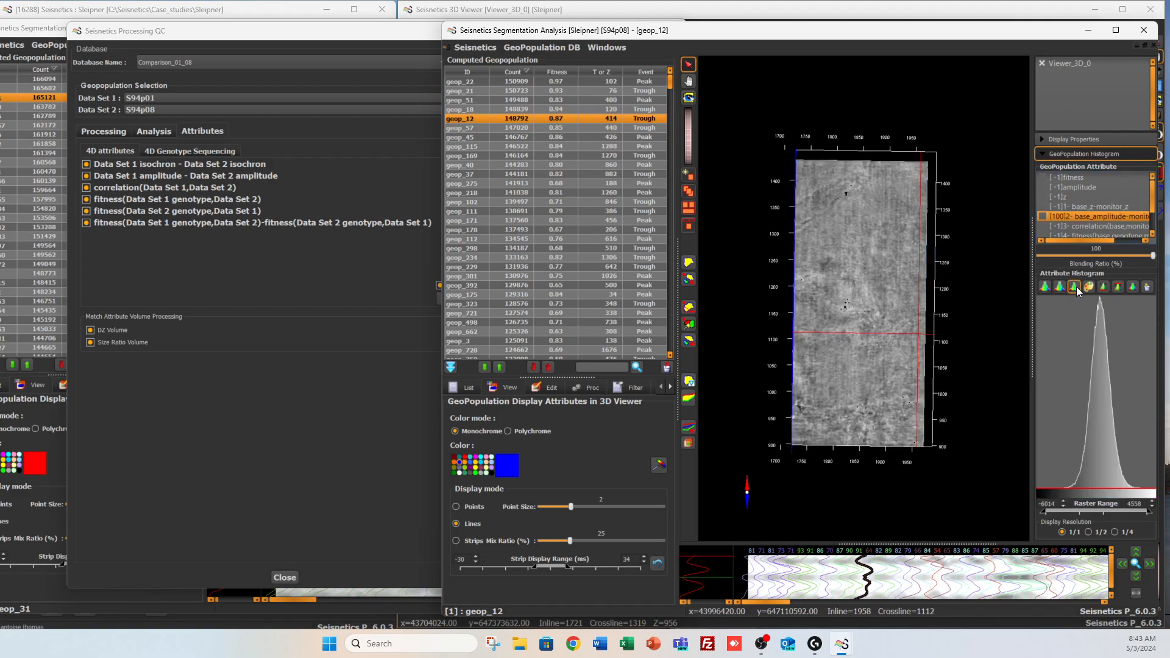
pyautogui.click(1088, 287)
pyautogui.click(579, 234)
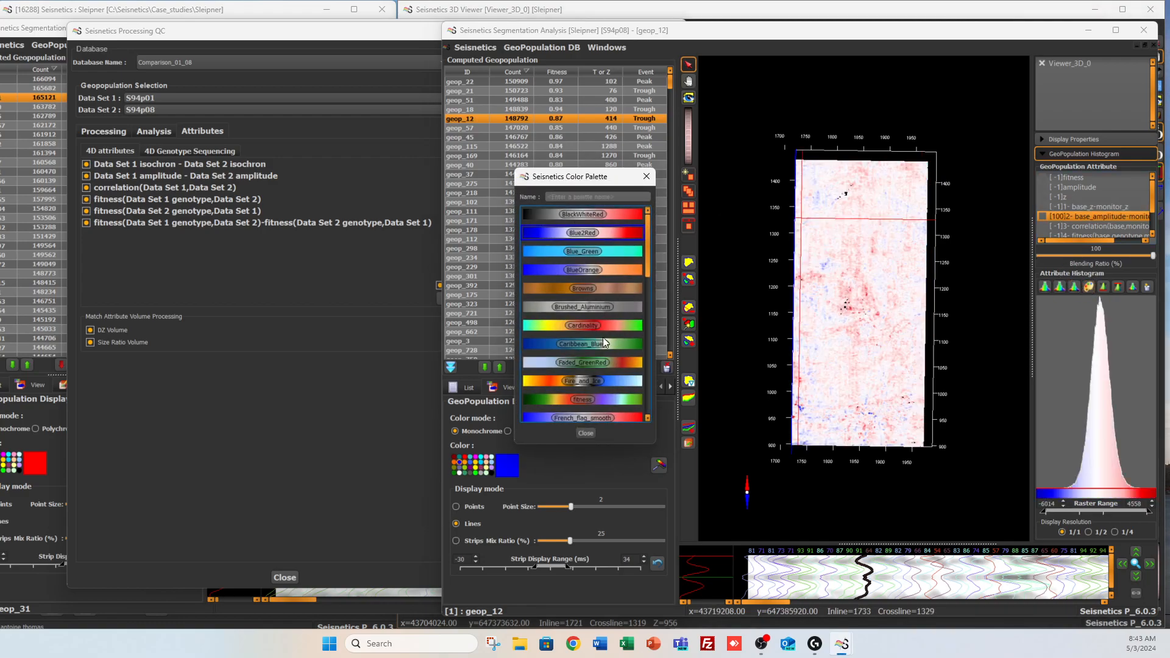
pyautogui.click(590, 432)
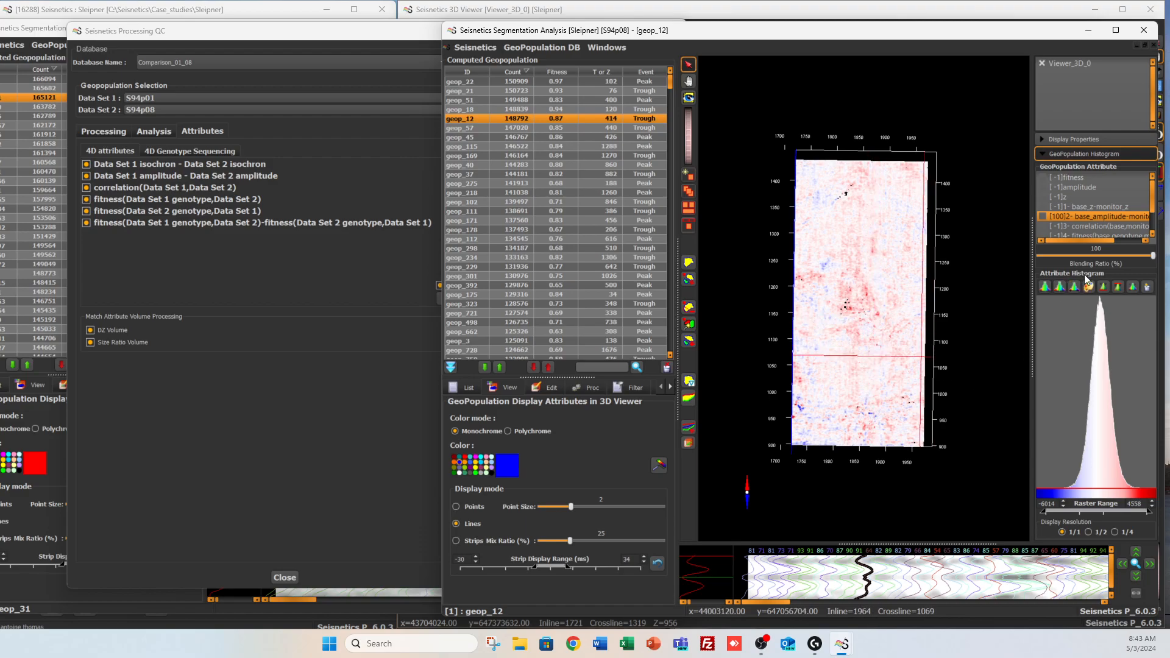
# Display geop_12's base-monitor correlation map, followed by its fitness_diff map, with the raster range fitted to the data
pyautogui.click(1100, 228)
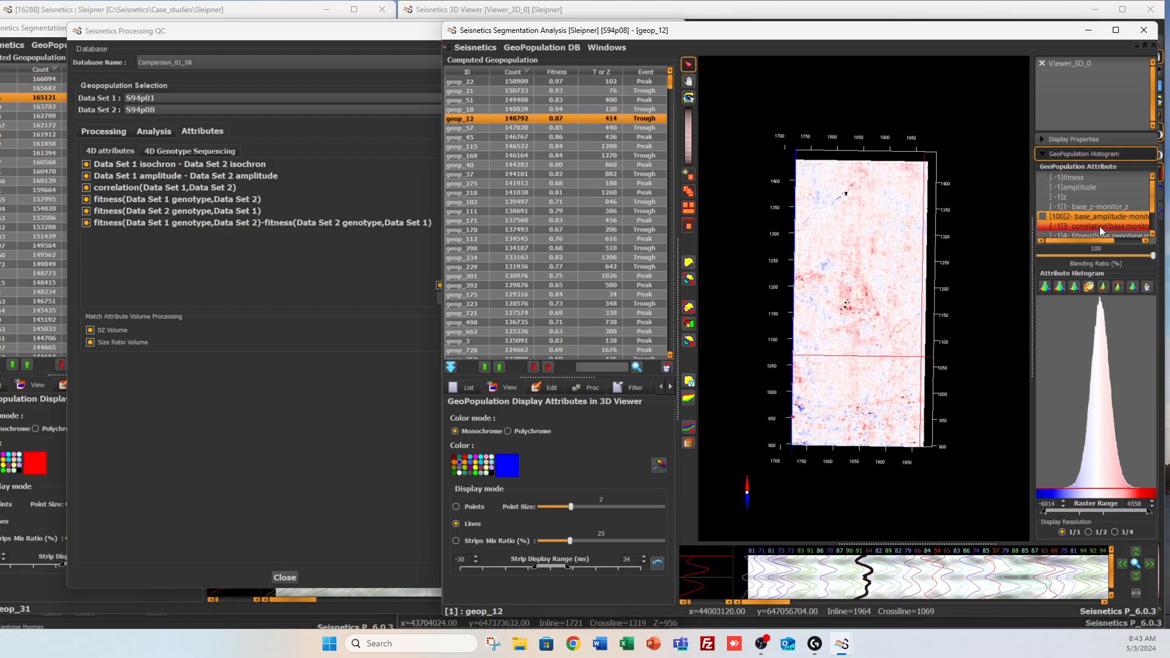
pyautogui.click(1100, 227)
pyautogui.click(1058, 288)
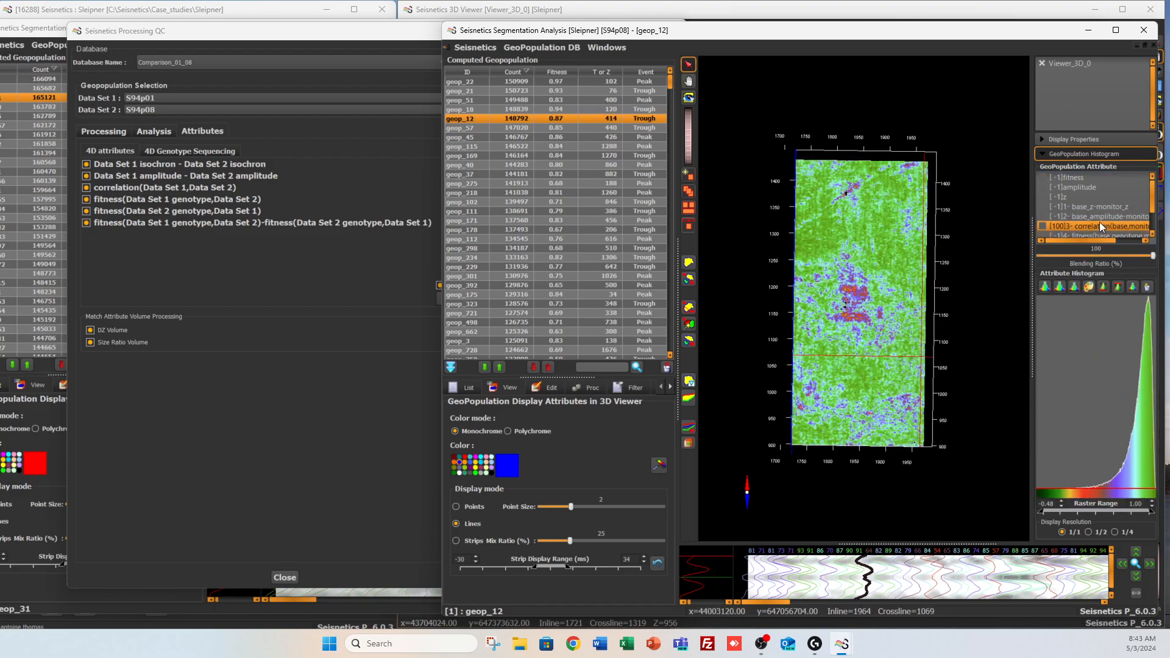
pyautogui.scroll(-1, 1099, 221)
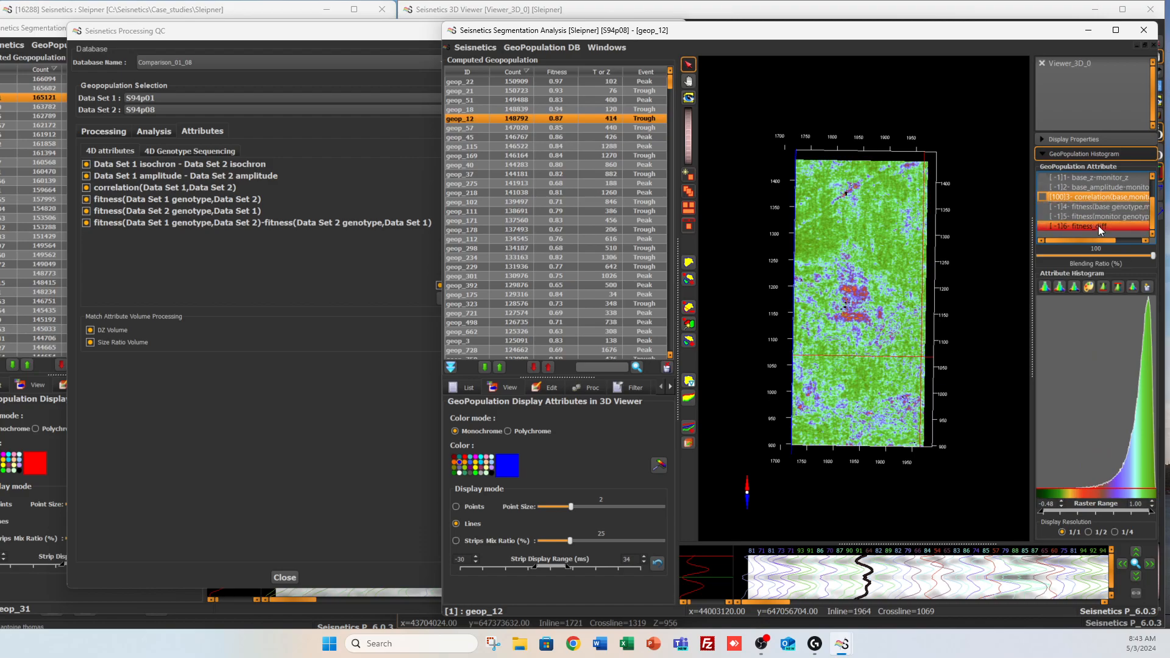
pyautogui.click(1097, 225)
pyautogui.click(1058, 287)
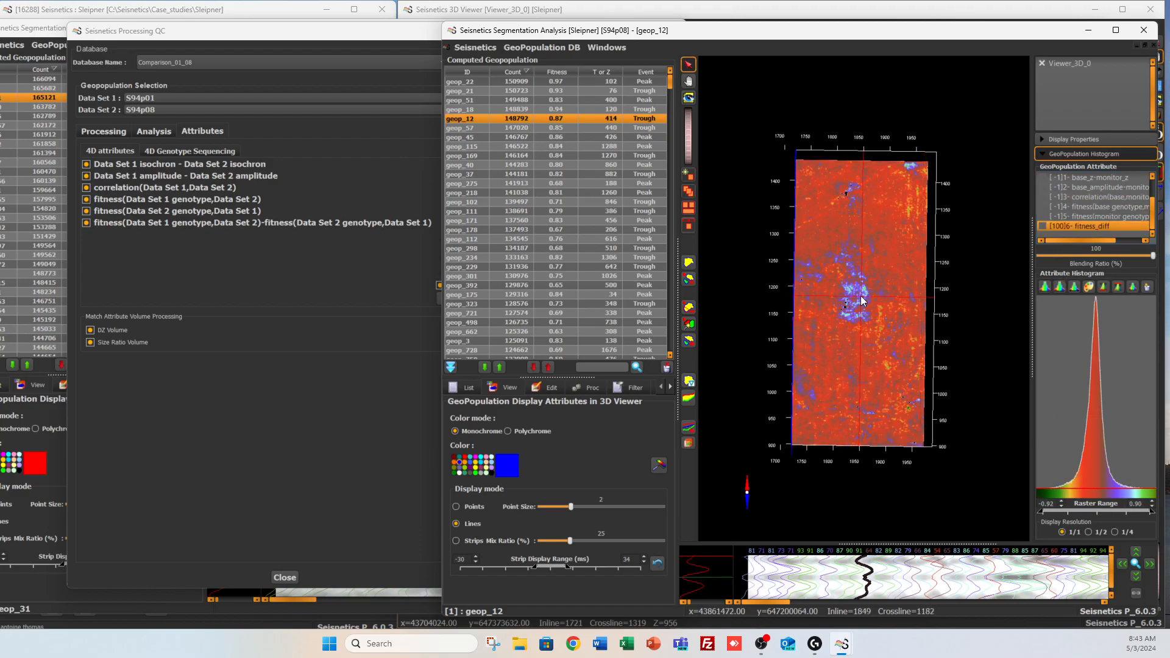